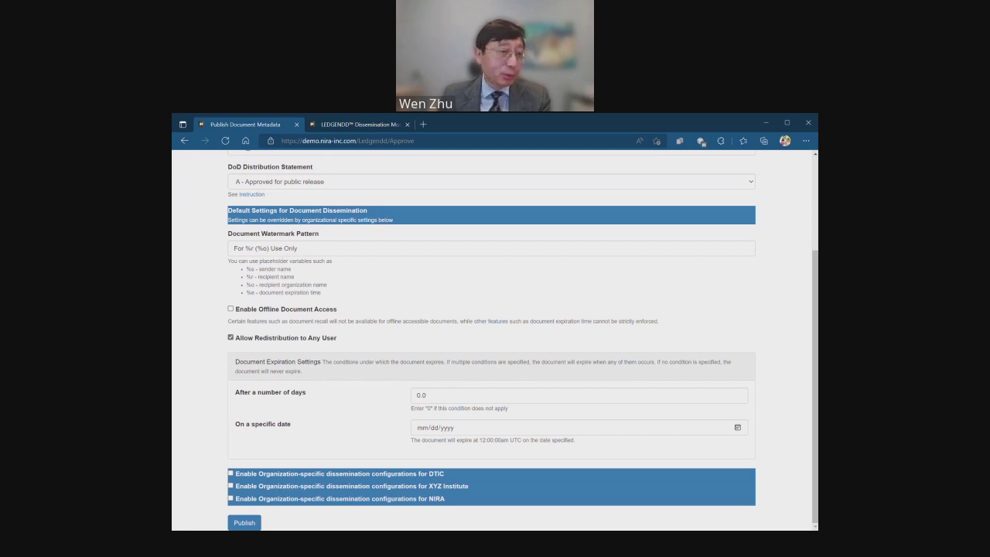
# Disallow redistribution to any user in the default settings and enable the organization-specific dissemination configurations for DTIC.
pyautogui.click(230, 338)
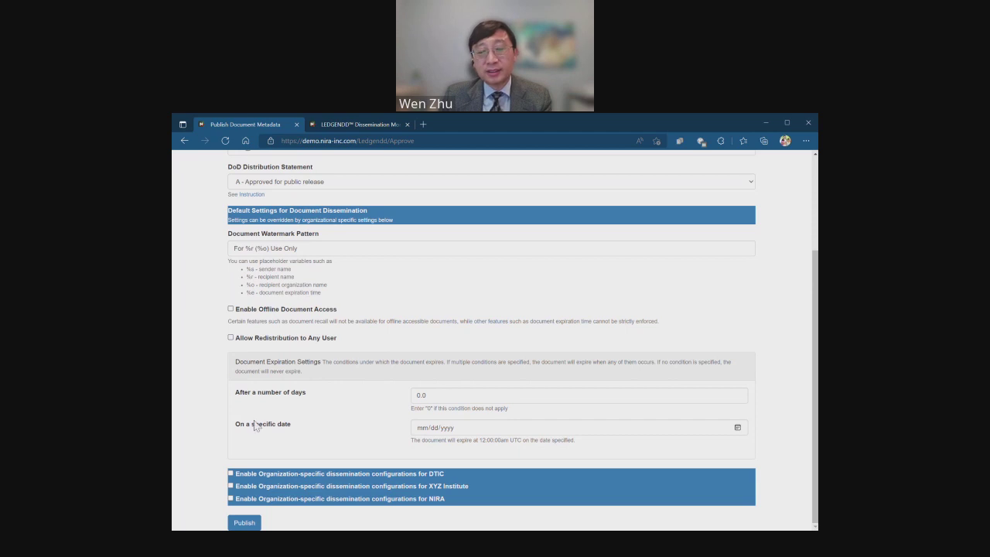
pyautogui.click(230, 473)
pyautogui.scroll(-3, 312, 458)
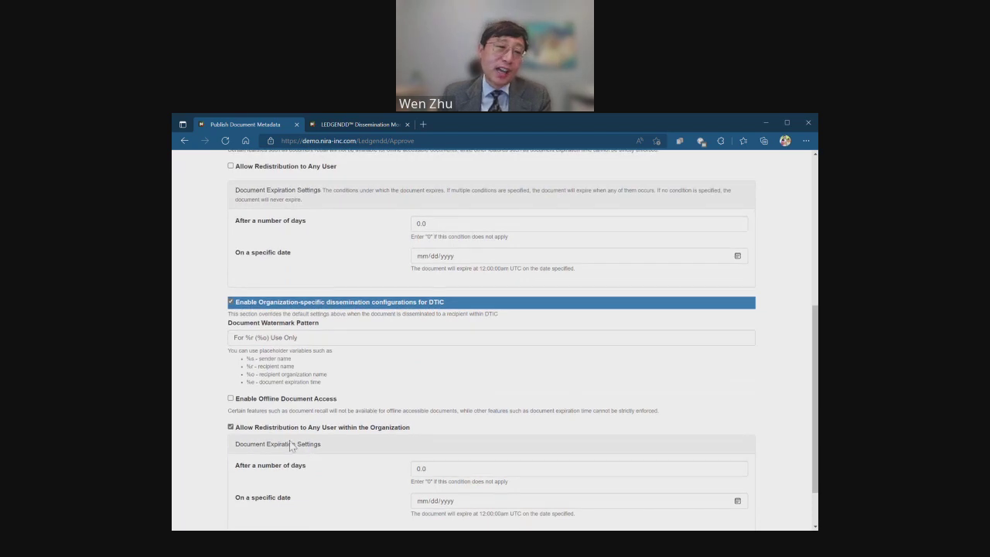
pyautogui.scroll(-1, 255, 445)
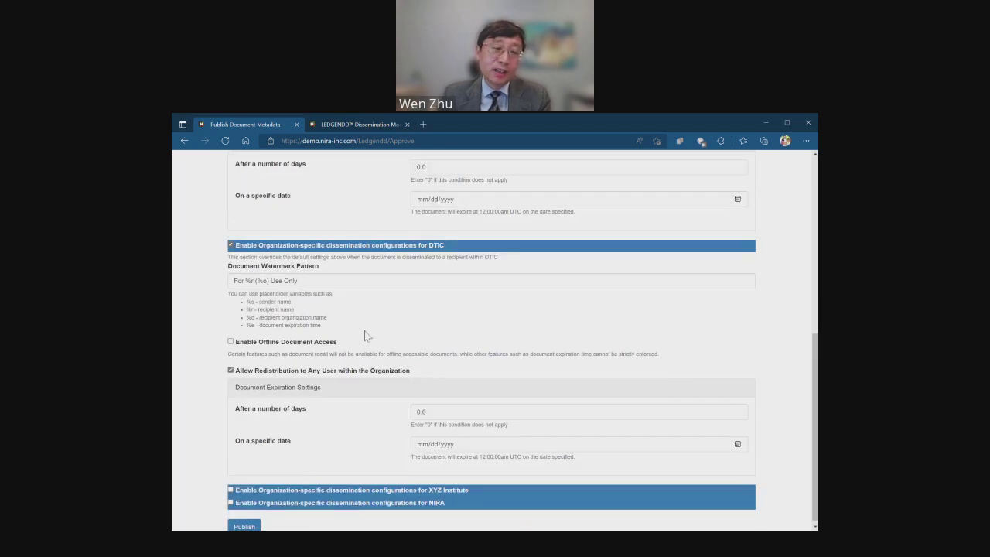
# Change the DTIC document watermark pattern to "For %r (%o) Use by %e Only".
pyautogui.click(284, 281)
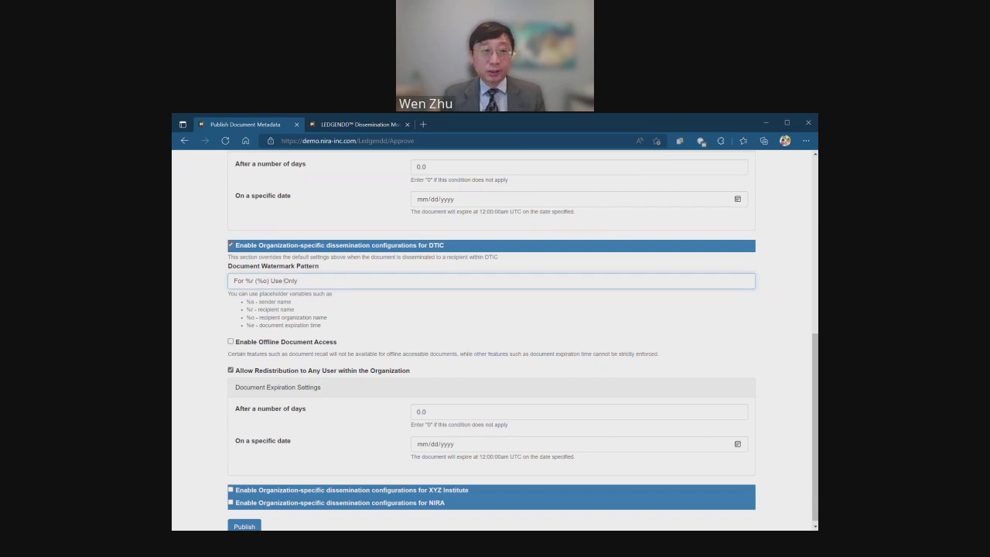
pyautogui.write('by %e ')
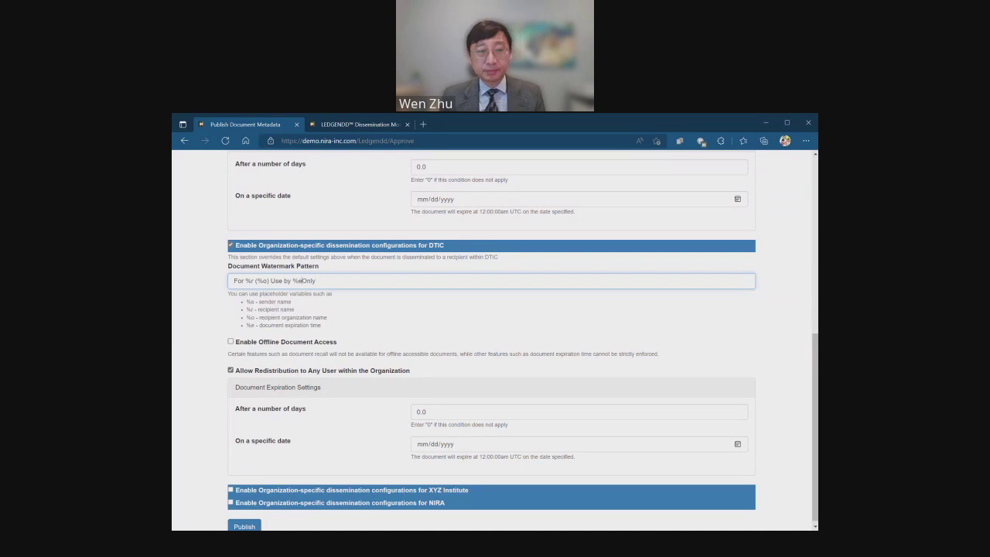
pyautogui.write('-')
# Set the DTIC document expiration to 0.002 days and publish the document.
pyautogui.click(464, 411)
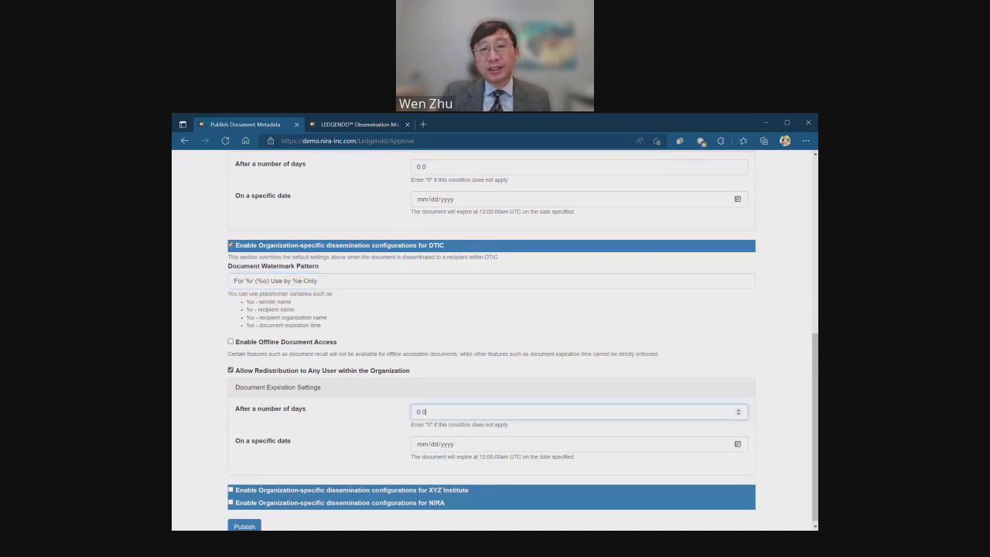
pyautogui.write('02')
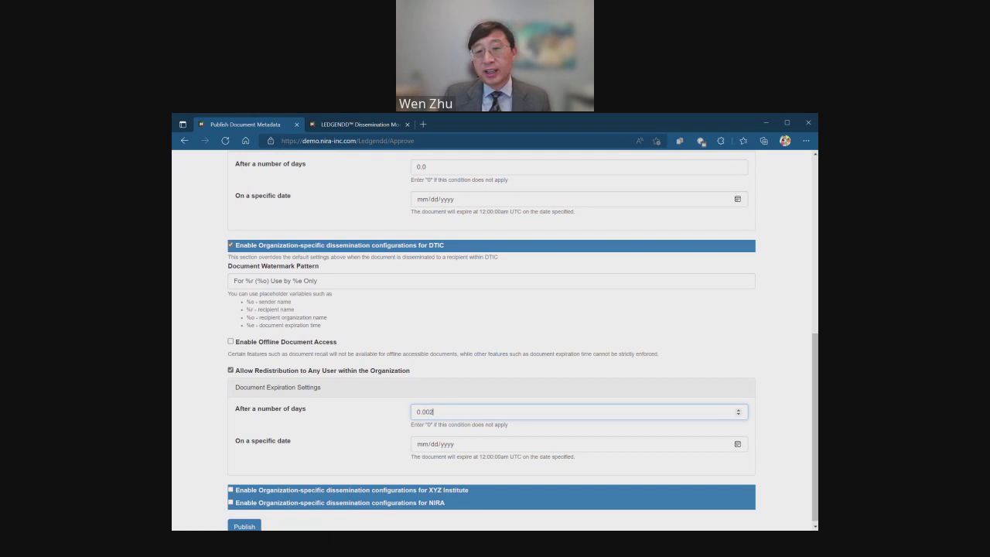
pyautogui.scroll(-1, 639, 514)
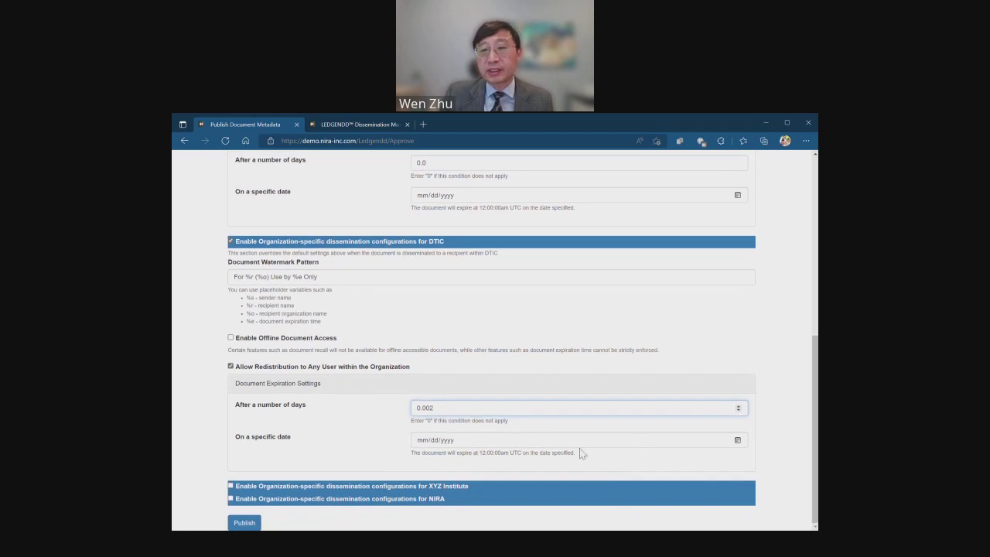
pyautogui.click(246, 525)
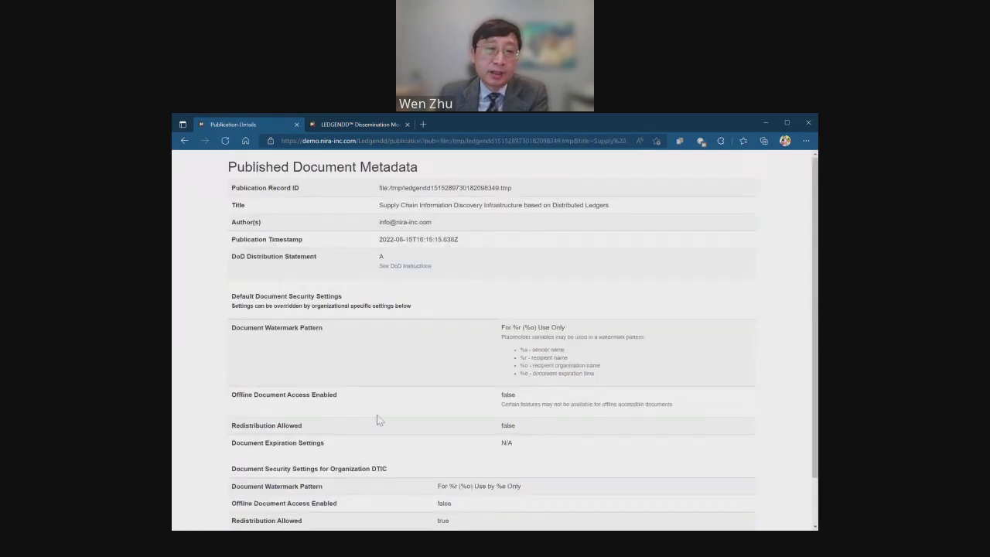
# Review the default and DTIC-specific security settings in the published document metadata.
pyautogui.scroll(-2, 379, 420)
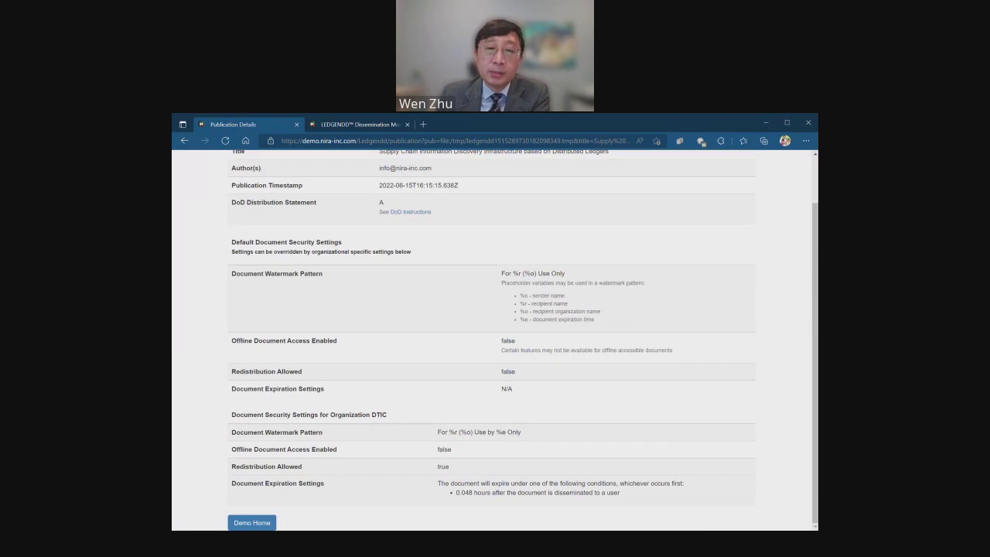
pyautogui.scroll(1, 468, 394)
pyautogui.scroll(-1, 466, 394)
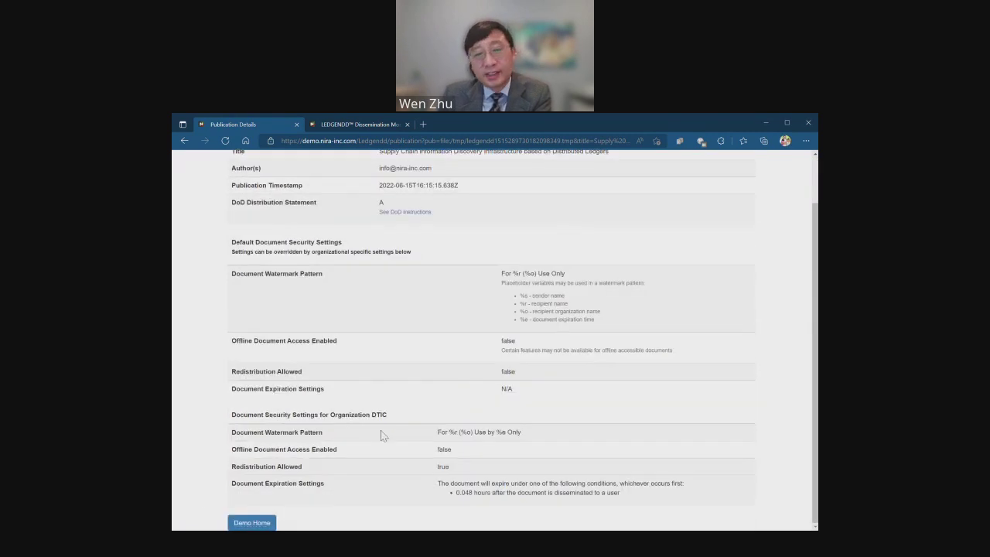
# Return to the demo home, open the simulated download repository and log in as the DTIC demo user.
pyautogui.click(266, 524)
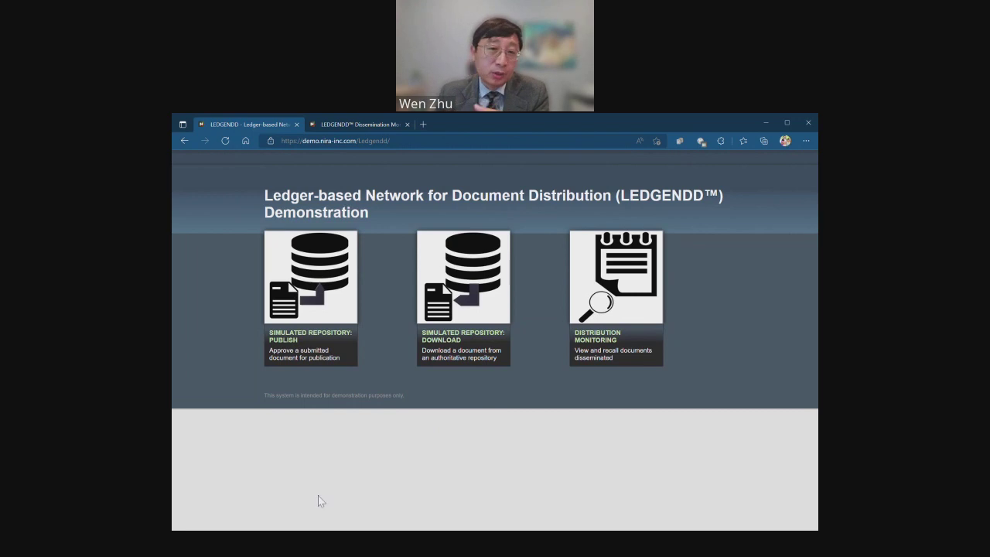
pyautogui.click(481, 355)
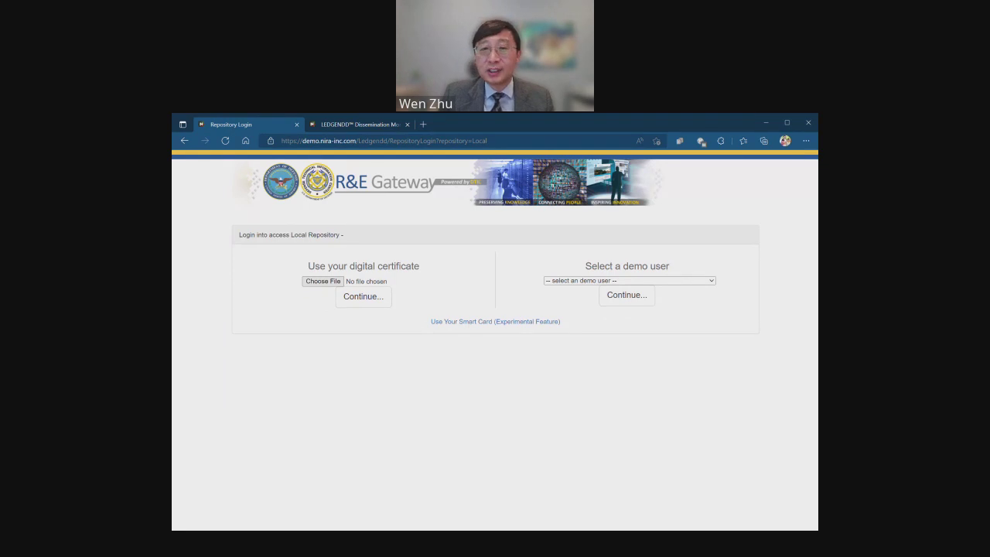
pyautogui.click(629, 280)
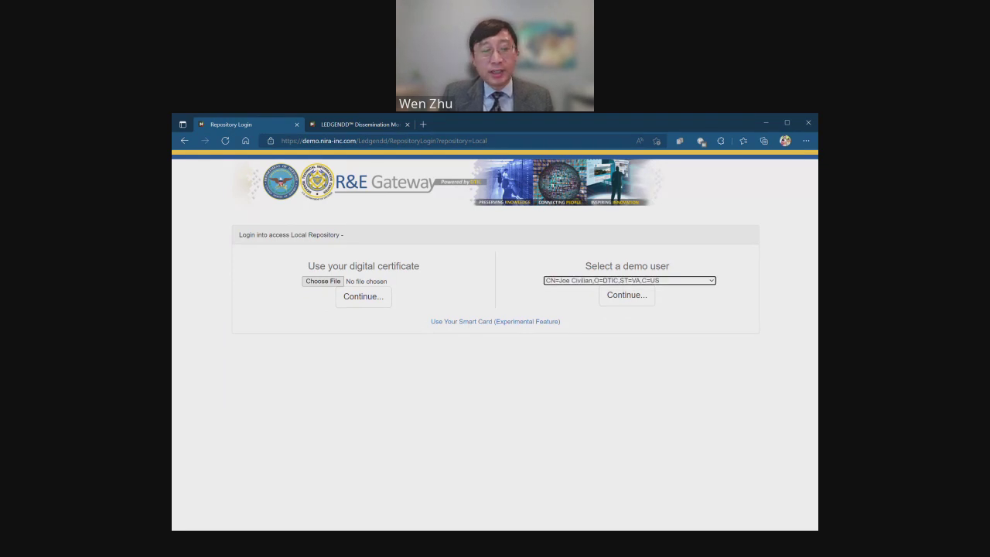
pyautogui.click(633, 301)
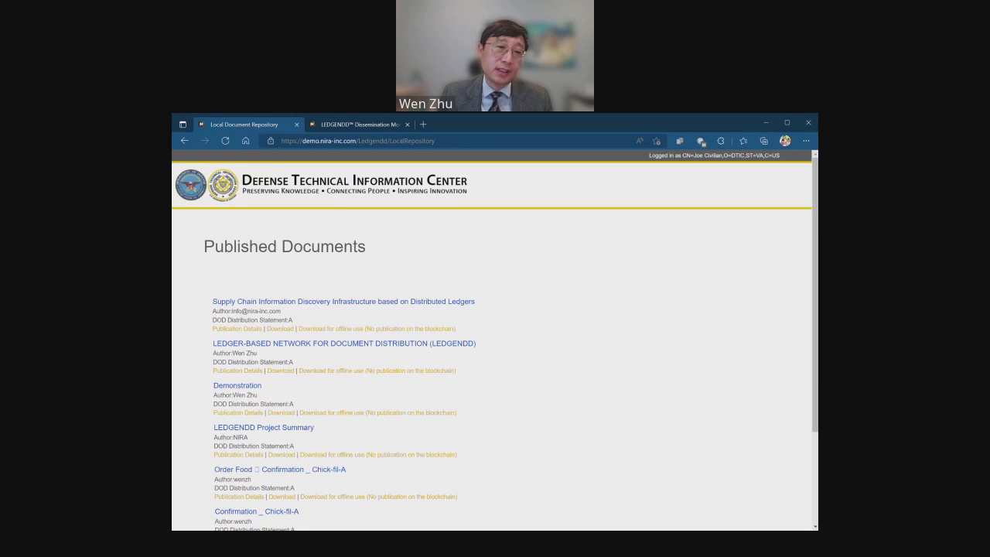
# Check the DTIC security settings in the publication details of "Supply Chain Information Discovery Infrastructure based on Distributed Ledgers" and close the details.
pyautogui.click(247, 328)
pyautogui.scroll(-2, 441, 450)
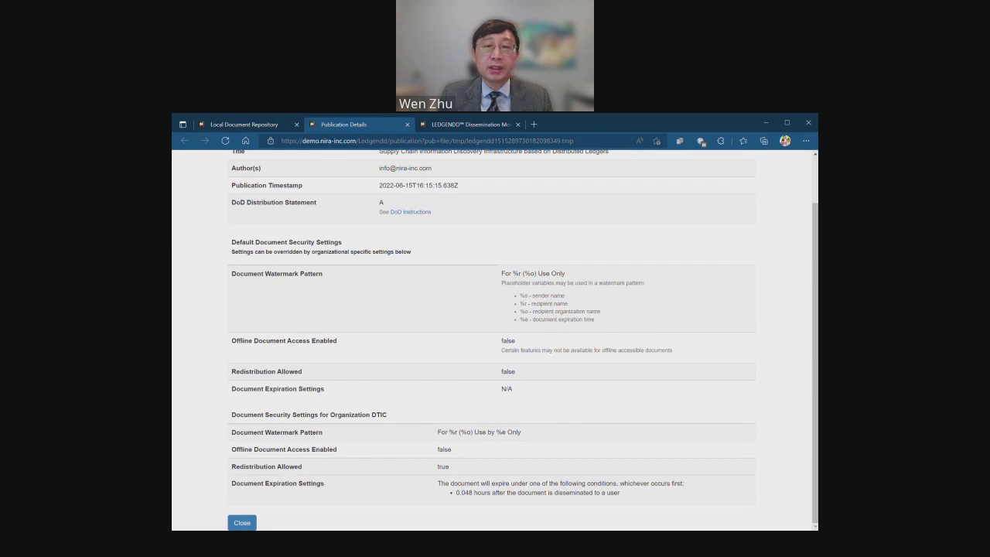
pyautogui.moveTo(259, 430); pyautogui.dragTo(525, 493)
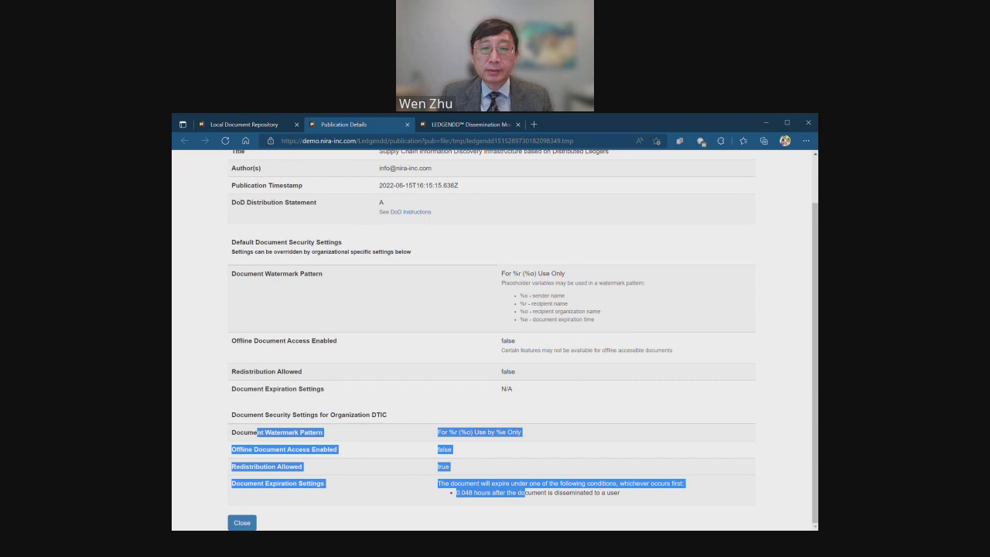
pyautogui.click(407, 124)
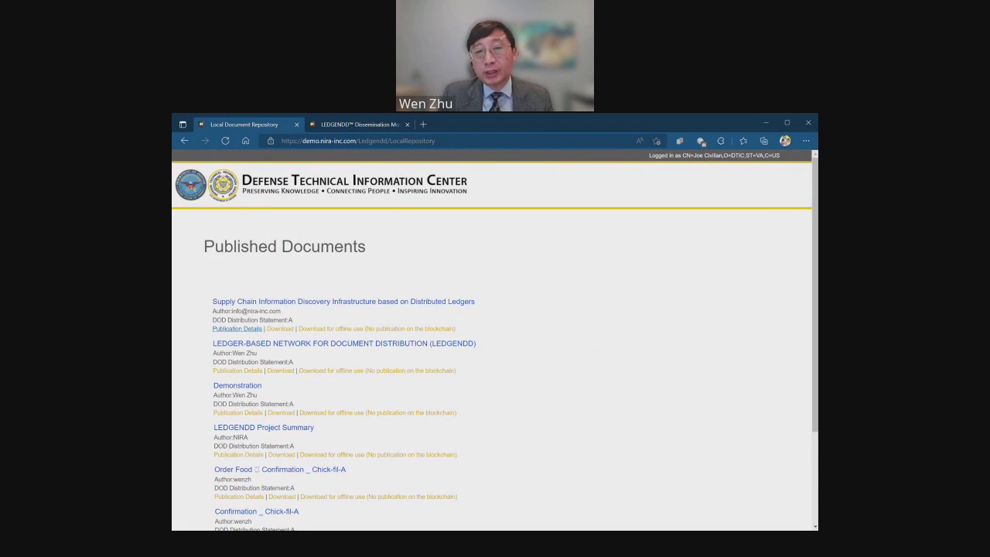
# Download the Supply Chain Information Discovery Infrastructure document, inspect its local file path and unlock it with the DTIC demo user account.
pyautogui.click(281, 331)
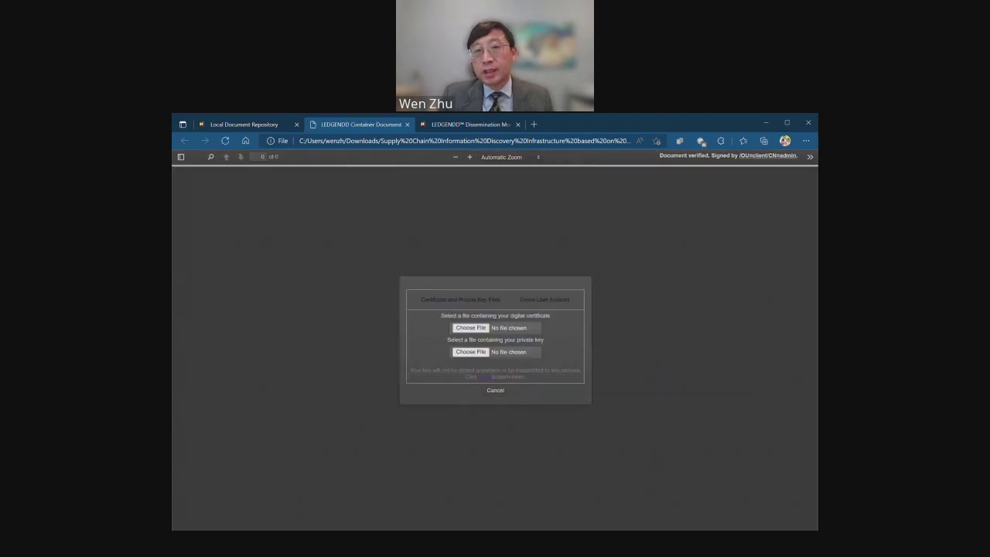
pyautogui.click(580, 142)
pyautogui.moveTo(536, 141); pyautogui.dragTo(612, 148)
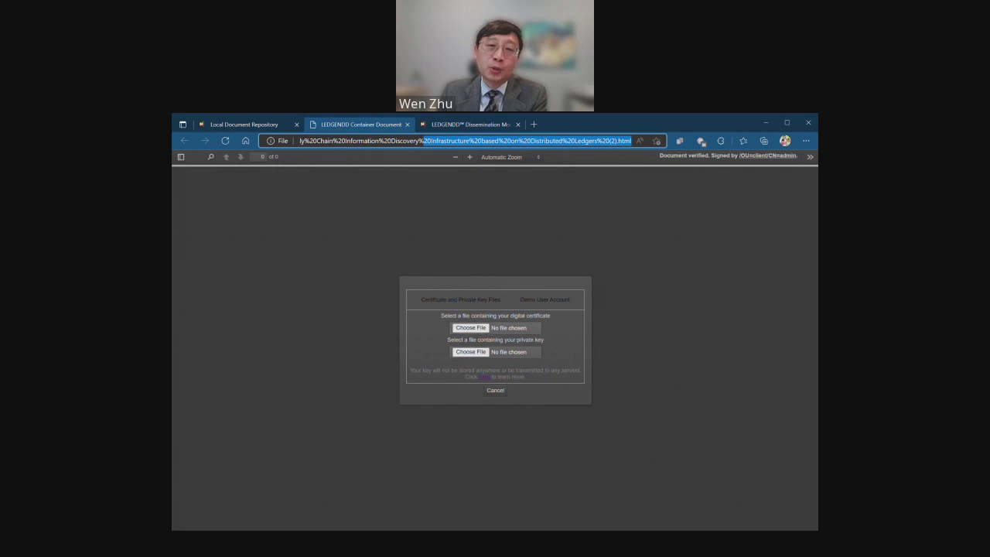
pyautogui.click(555, 310)
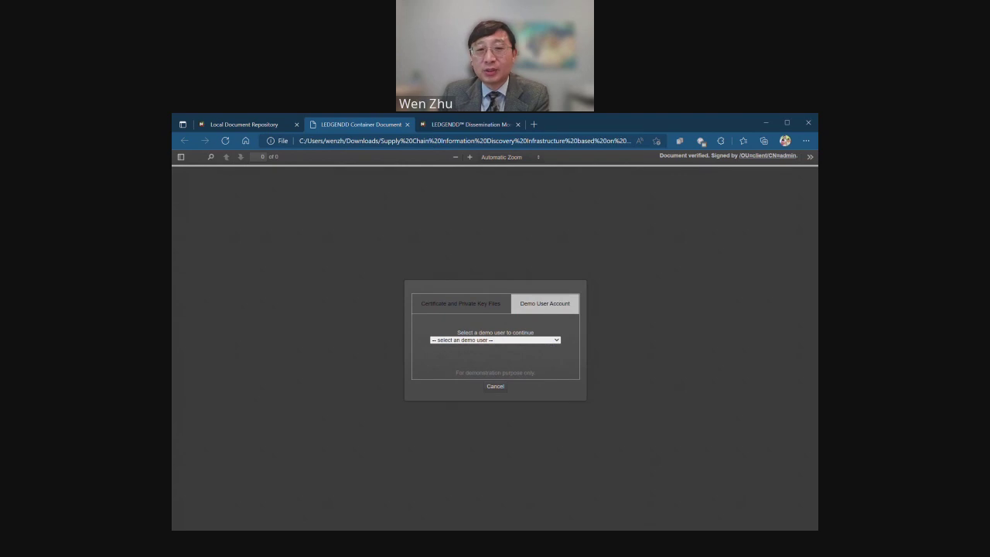
pyautogui.click(495, 348)
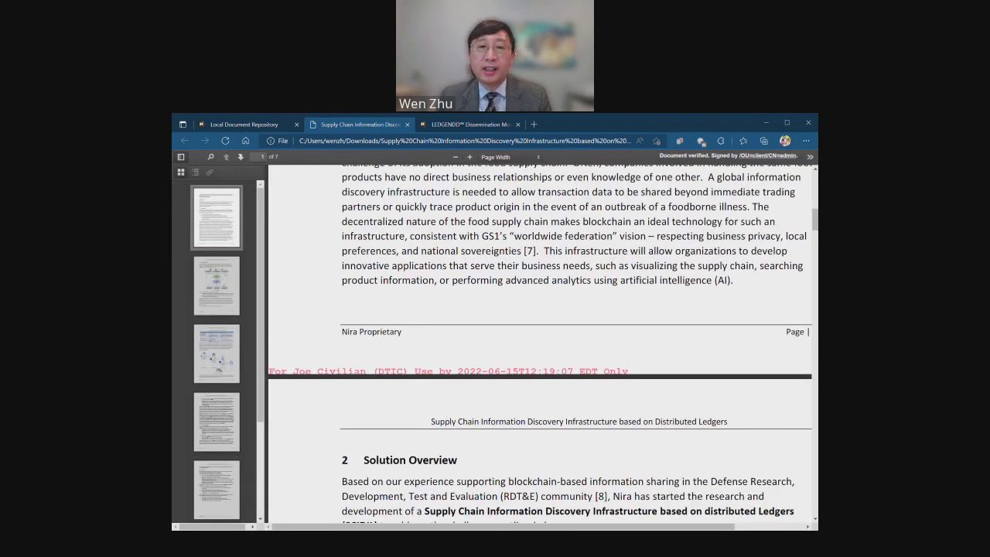
# Try the document viewer's page thumbnails, find bar and Page Fit zoom, and return the zoom to Page Width.
pyautogui.scroll(5, 544, 379)
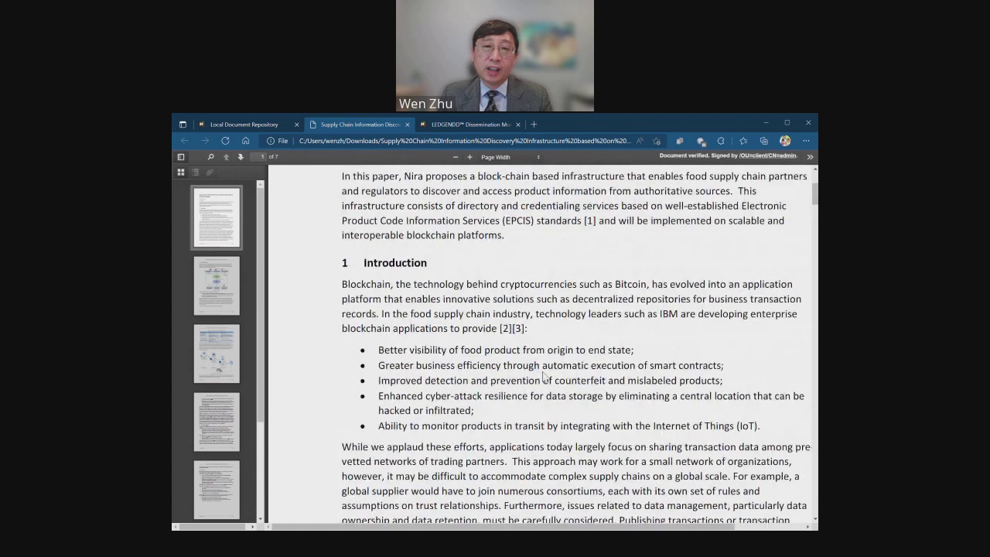
pyautogui.scroll(3, 543, 379)
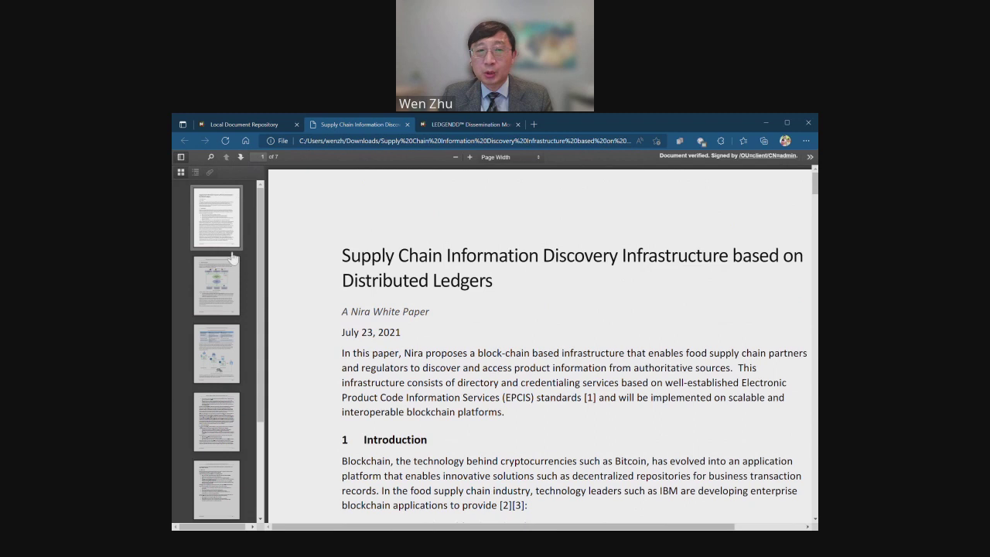
pyautogui.click(232, 280)
pyautogui.click(232, 235)
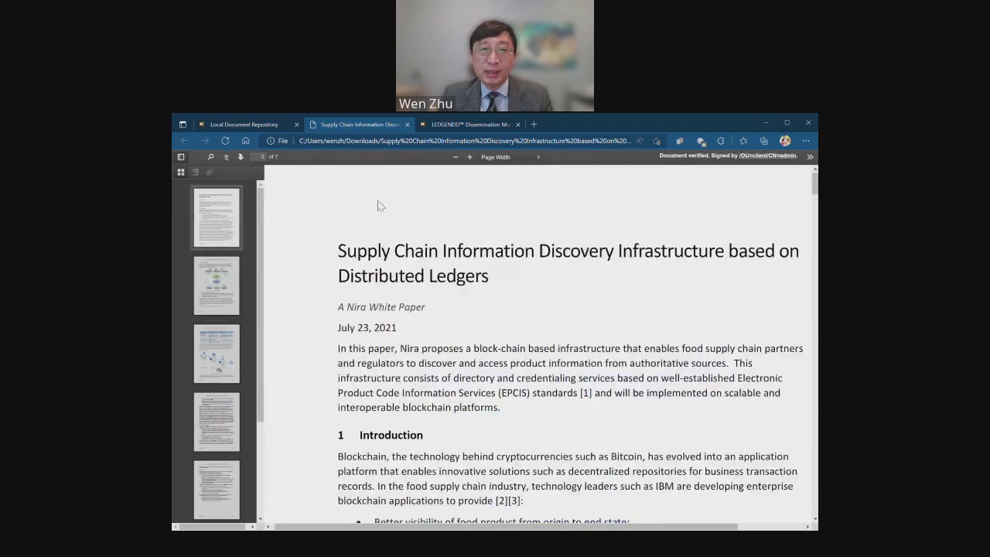
pyautogui.click(211, 158)
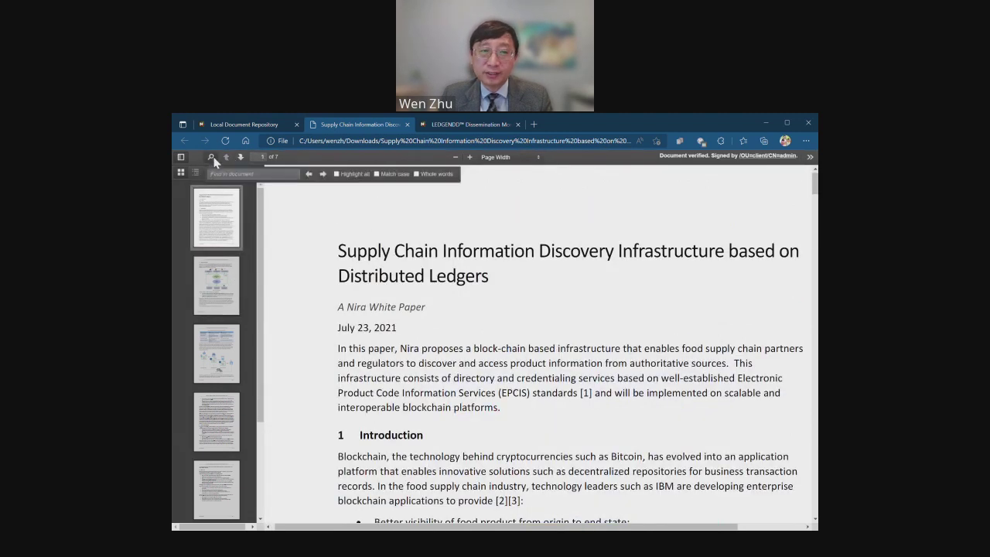
pyautogui.click(525, 170)
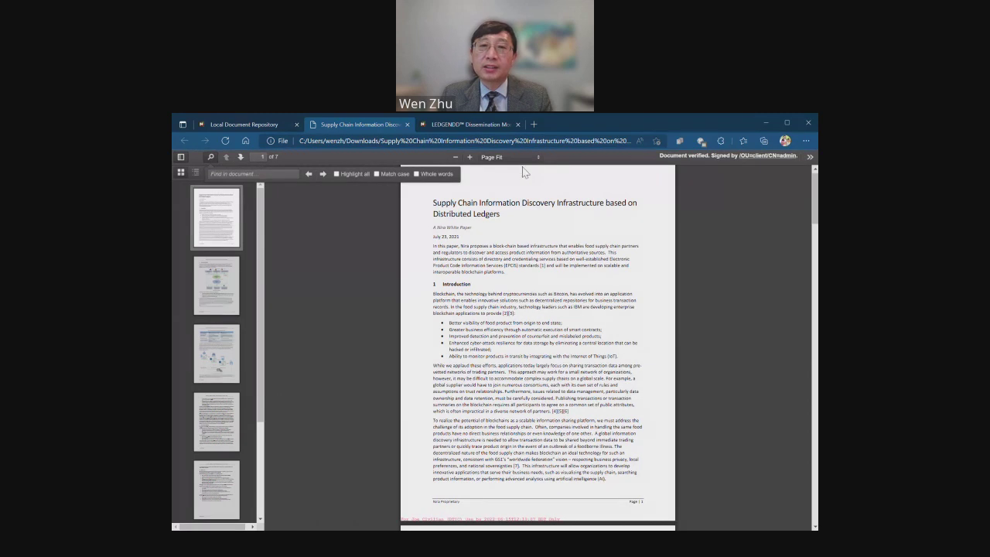
pyautogui.hotkey('ctrl', '\\')
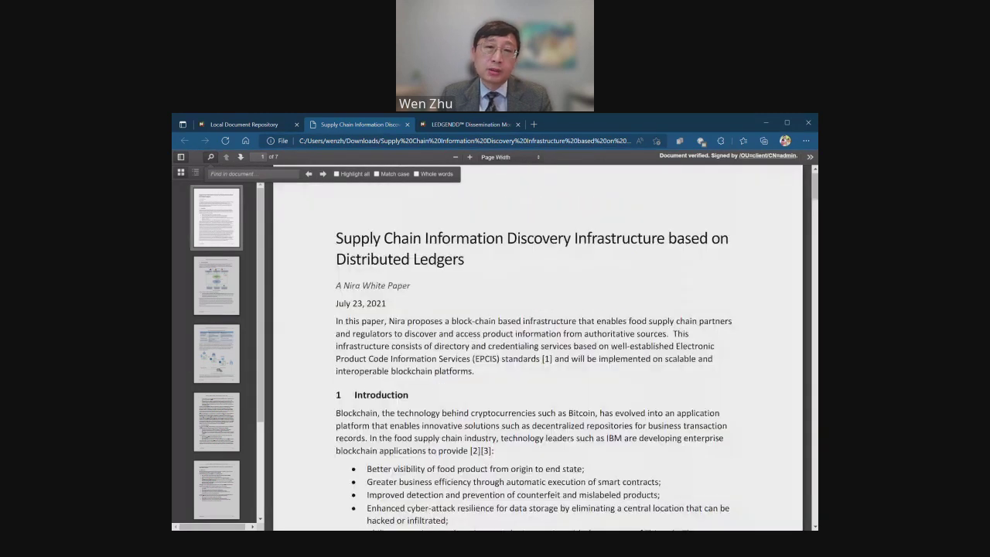
# Examine the text of page 1 and the recipient watermark at the foot of that page.
pyautogui.scroll(-2, 521, 283)
pyautogui.scroll(-5, 582, 467)
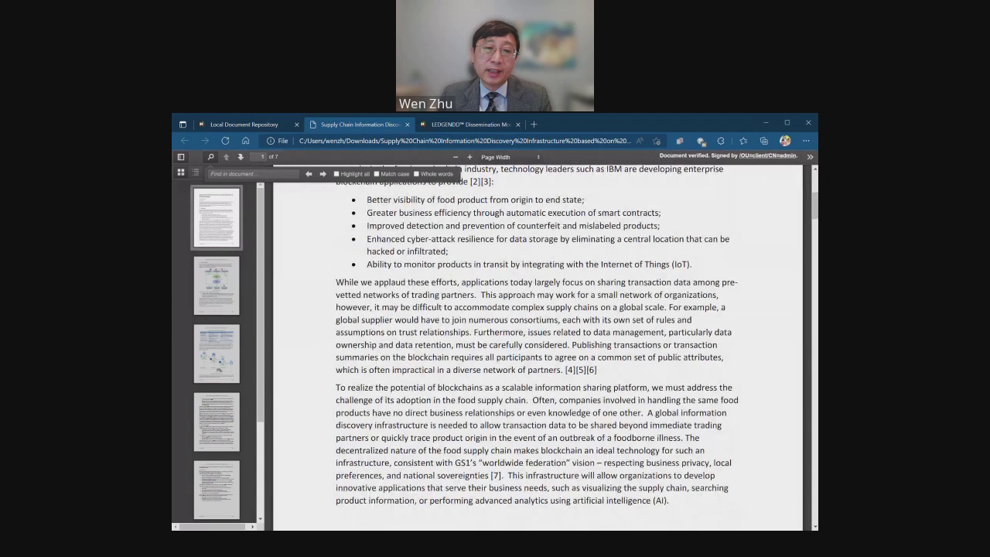
pyautogui.moveTo(582, 467); pyautogui.dragTo(344, 469)
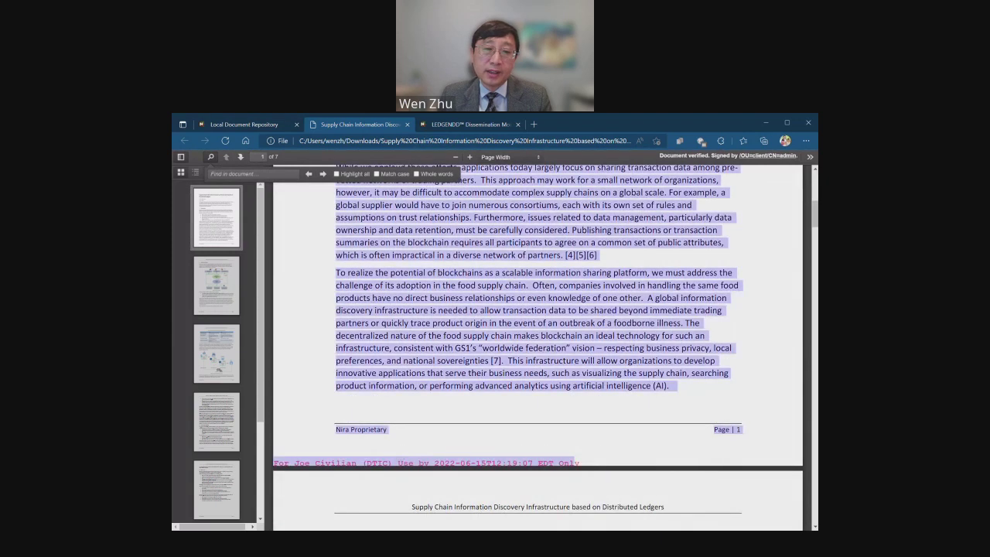
pyautogui.click(488, 441)
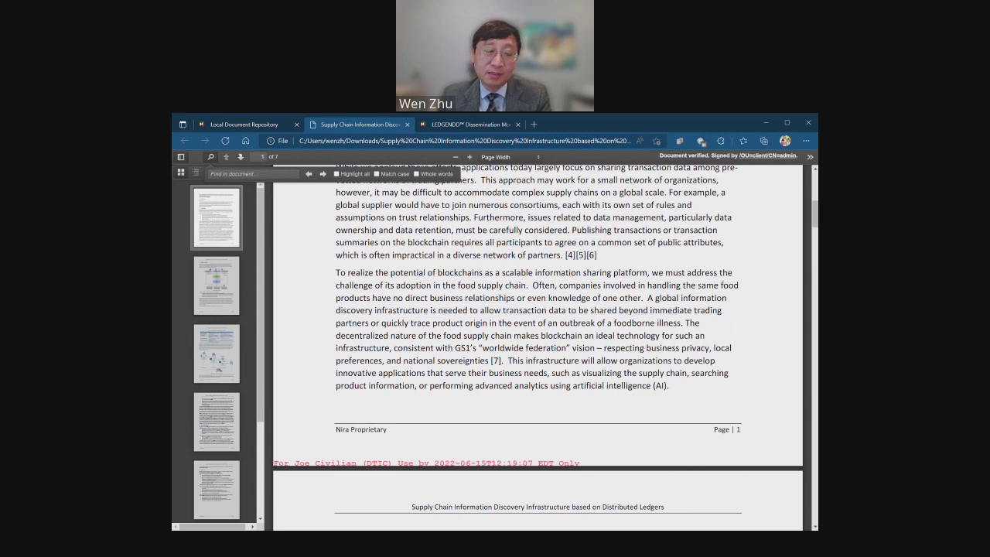
pyautogui.scroll(2, 493, 406)
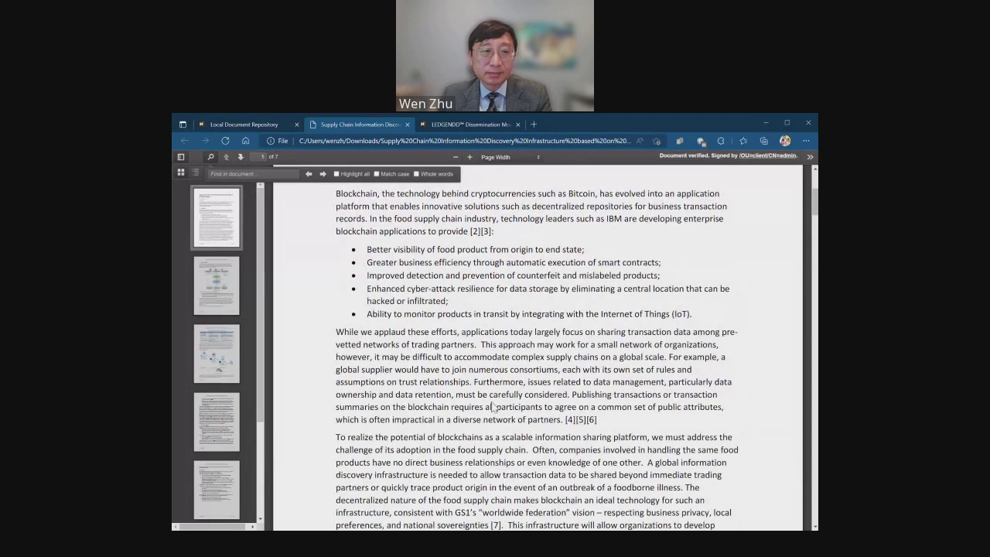
pyautogui.scroll(2, 493, 406)
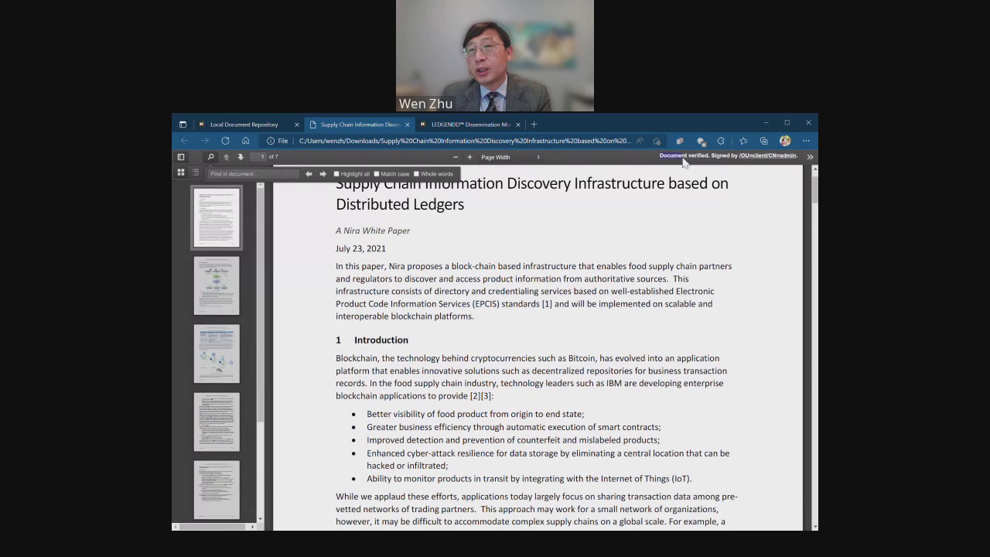
pyautogui.scroll(1, 673, 162)
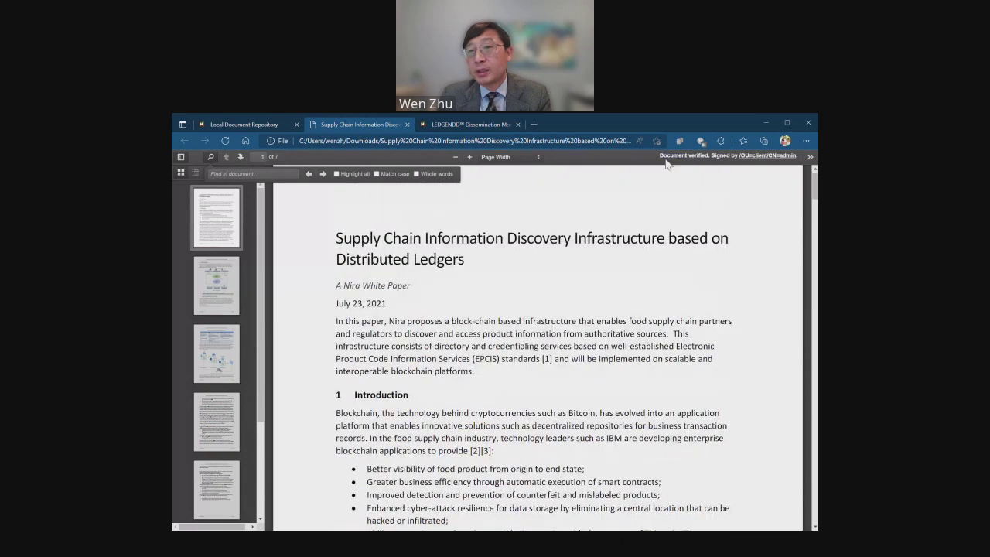
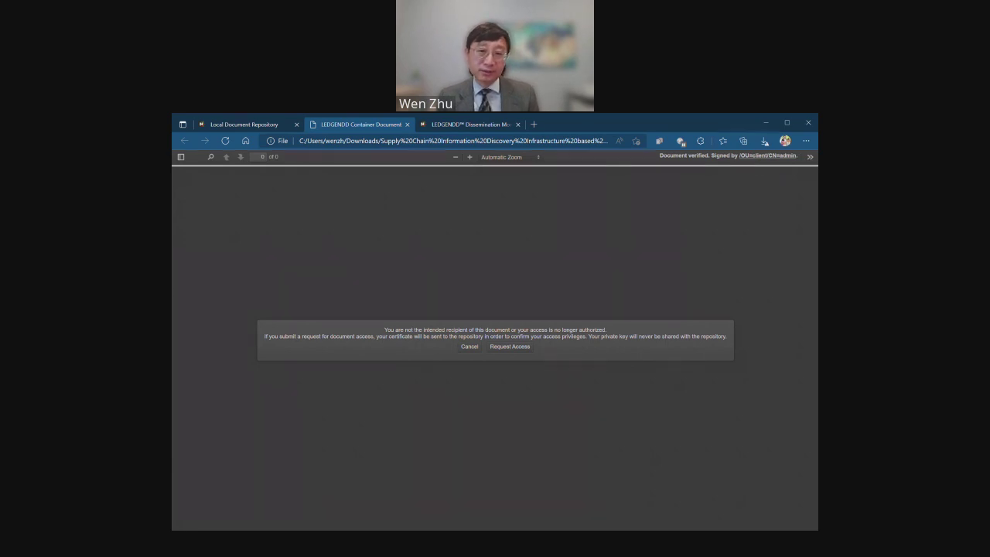
# Request access to the document and open the newly issued copy with the DTIC analyst demo account at the page 1 watermark.
pyautogui.click(497, 350)
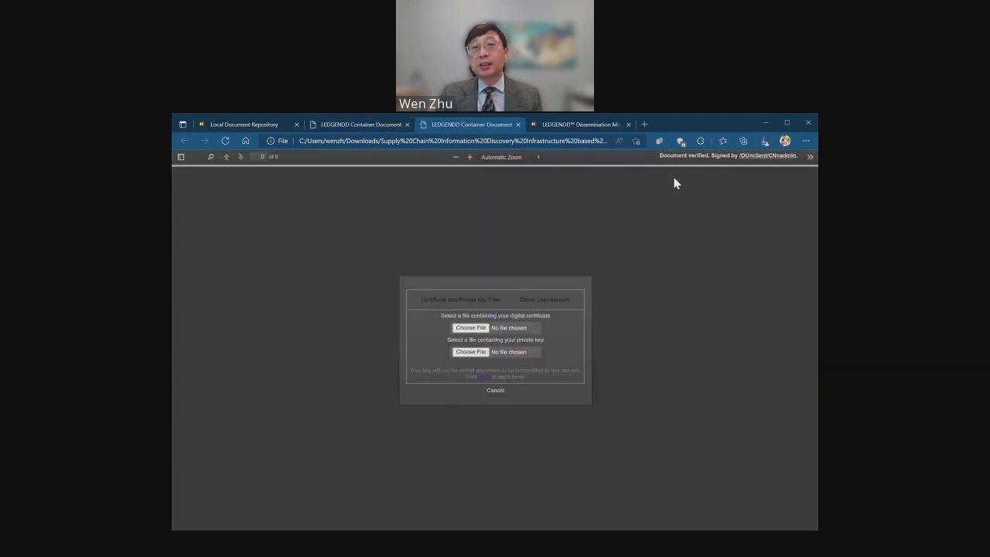
pyautogui.click(559, 303)
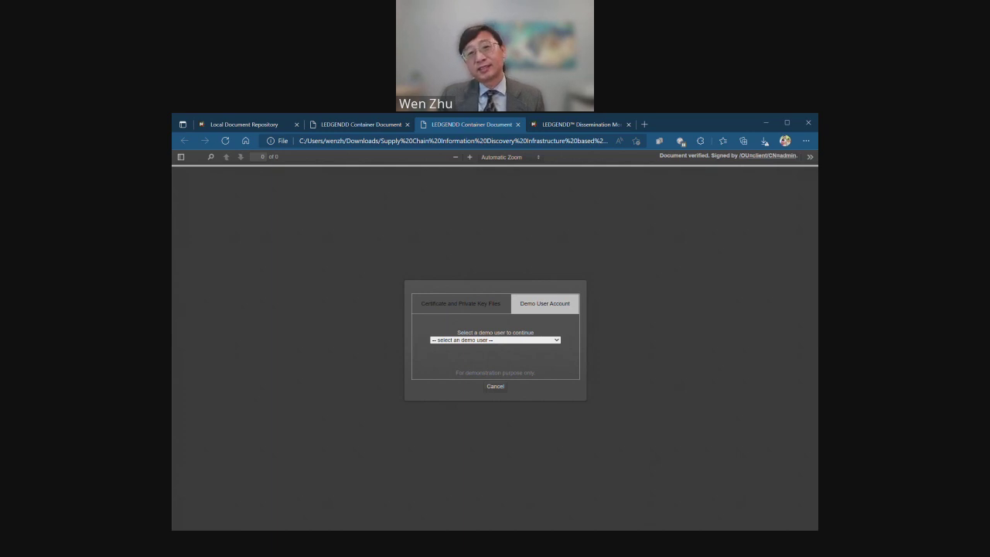
pyautogui.click(534, 340)
pyautogui.click(534, 349)
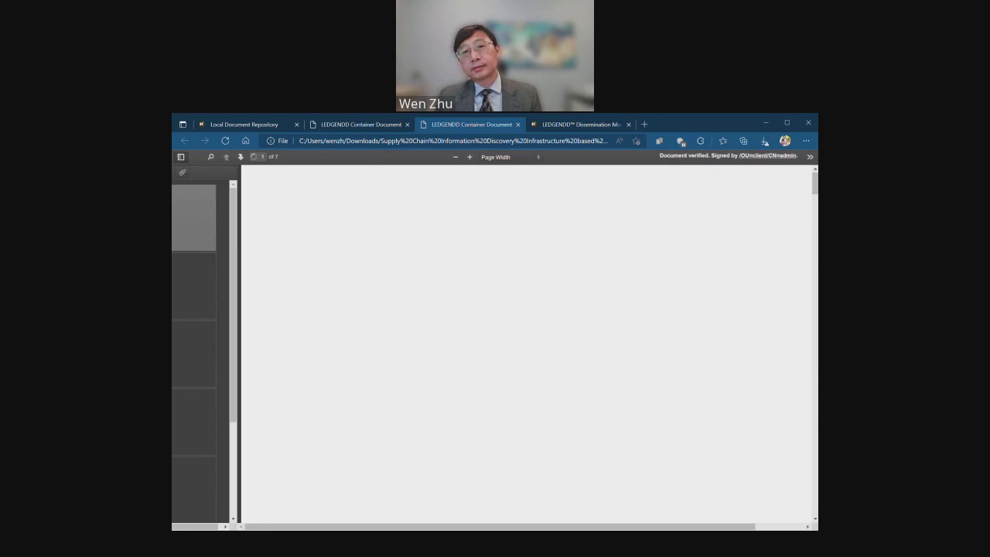
pyautogui.scroll(-3, 688, 393)
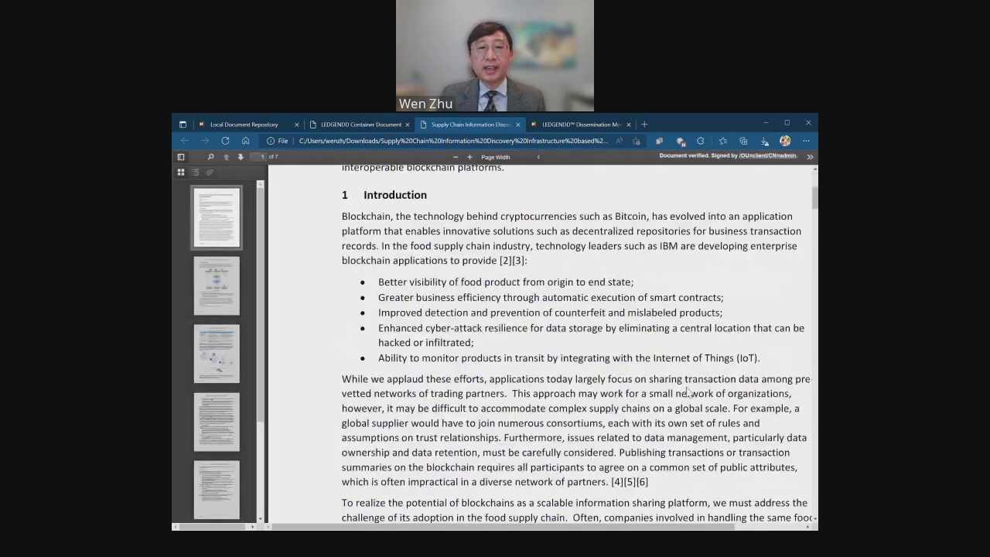
pyautogui.scroll(-4, 687, 392)
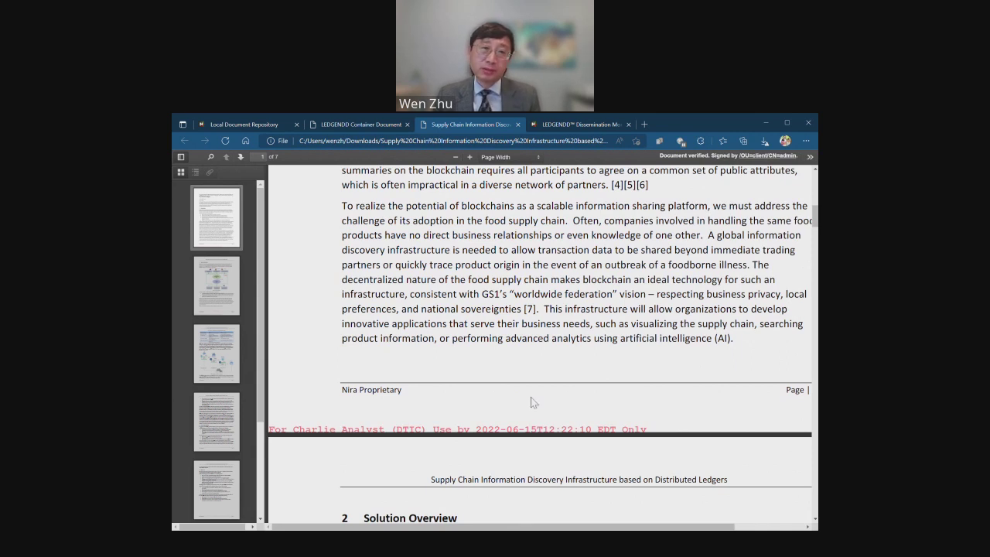
# Reload the original container document, try to request access as the NIRA contractor demo user, and return to the container for another demo account attempt.
pyautogui.click(388, 128)
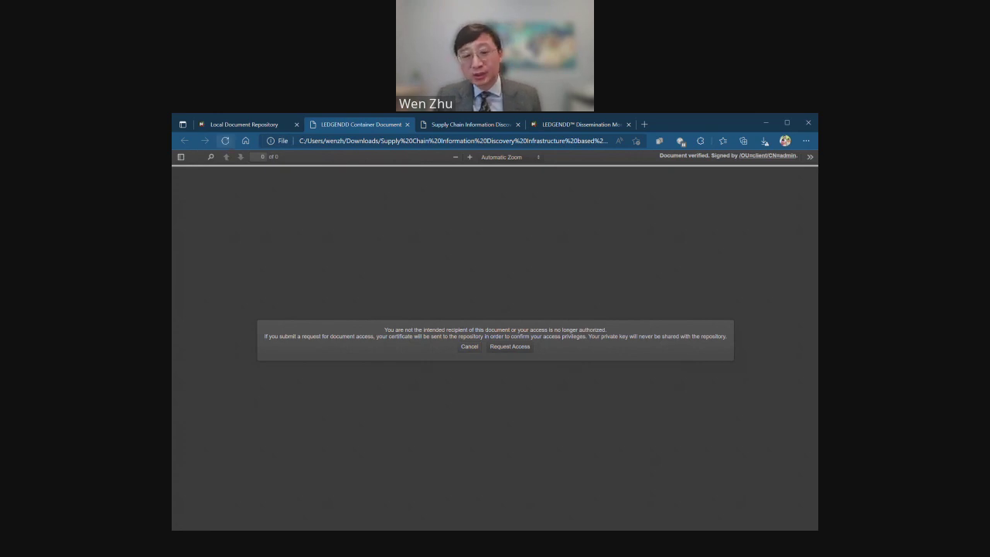
pyautogui.click(225, 140)
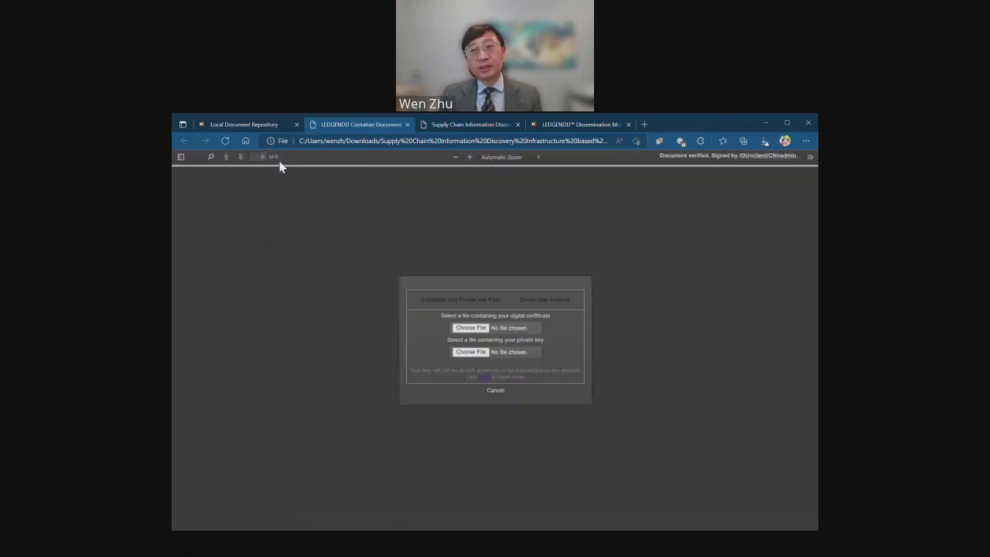
pyautogui.click(530, 299)
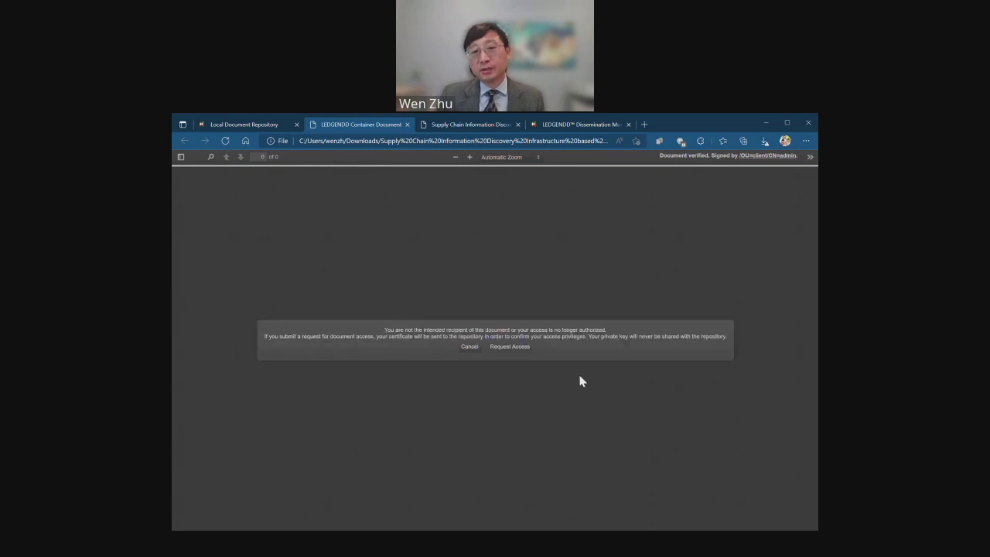
pyautogui.click(526, 350)
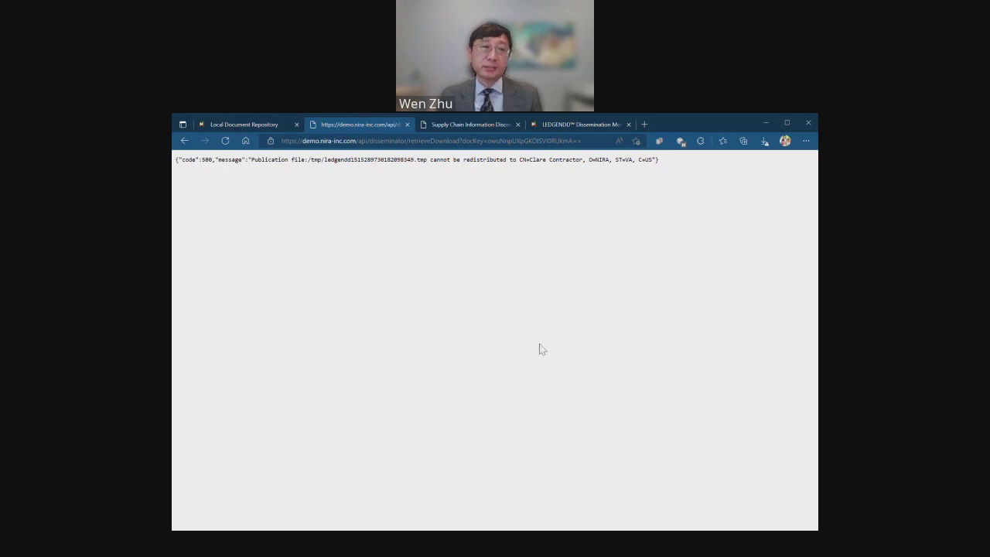
pyautogui.click(184, 142)
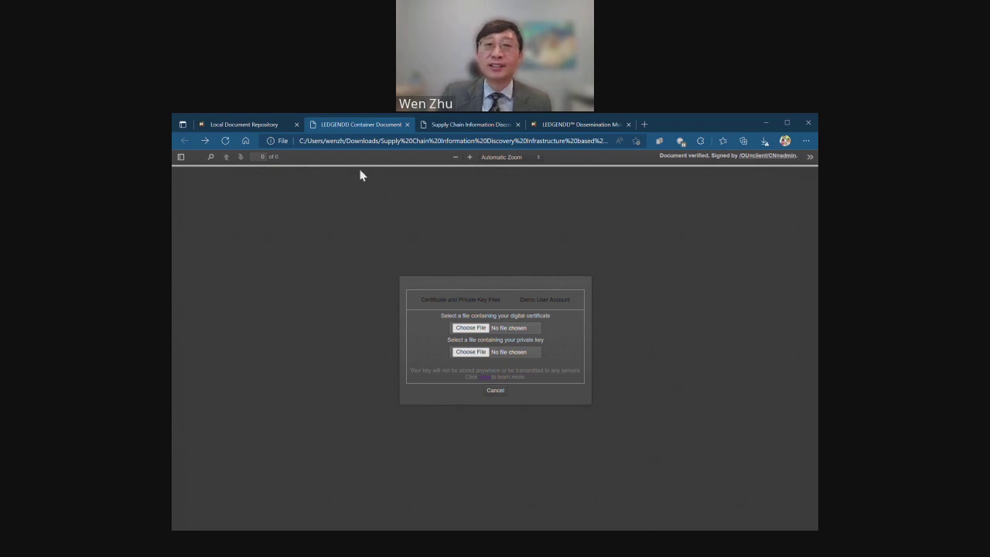
pyautogui.click(571, 311)
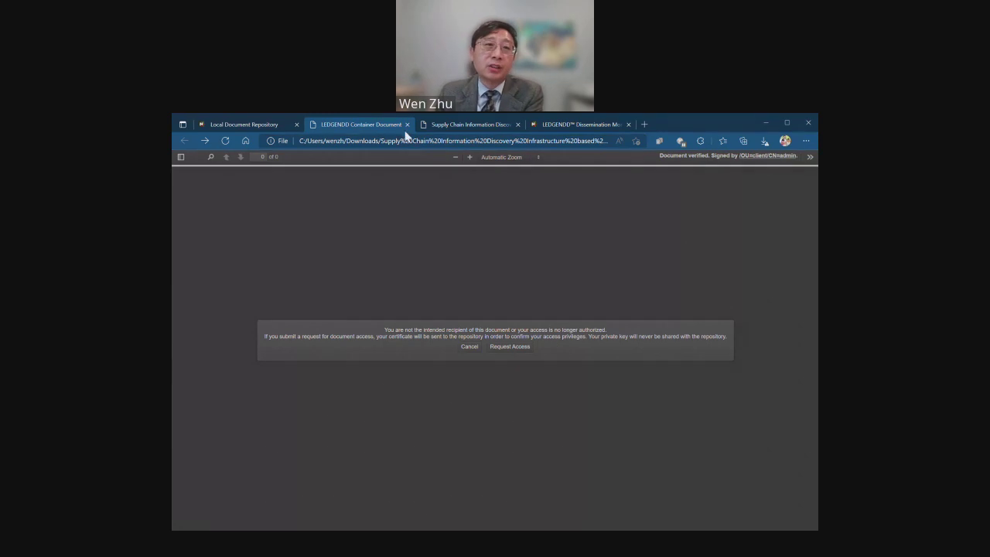
# Go back from the local repository to the LEDGENDD demonstration home page and open Distribution Monitoring's list of all publications.
pyautogui.click(282, 127)
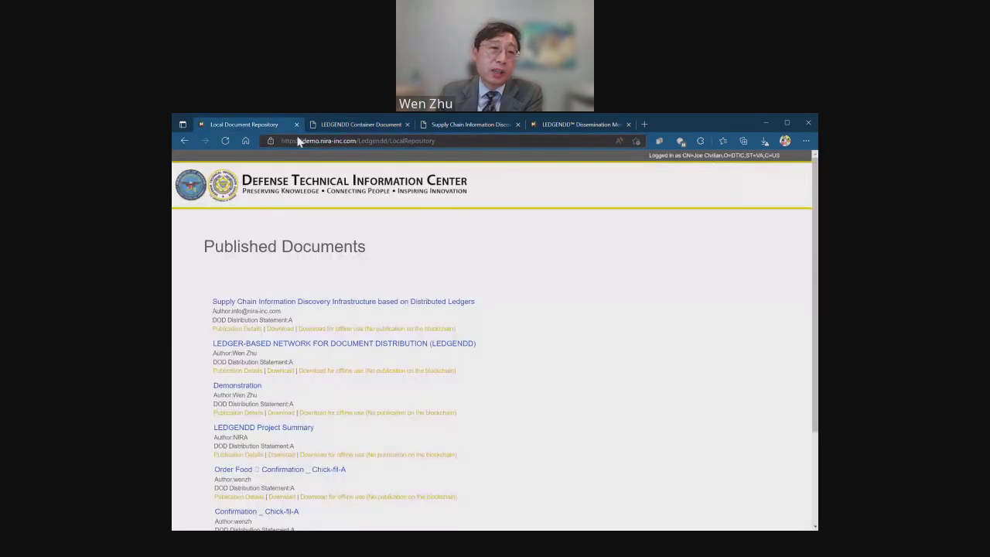
pyautogui.click(186, 142)
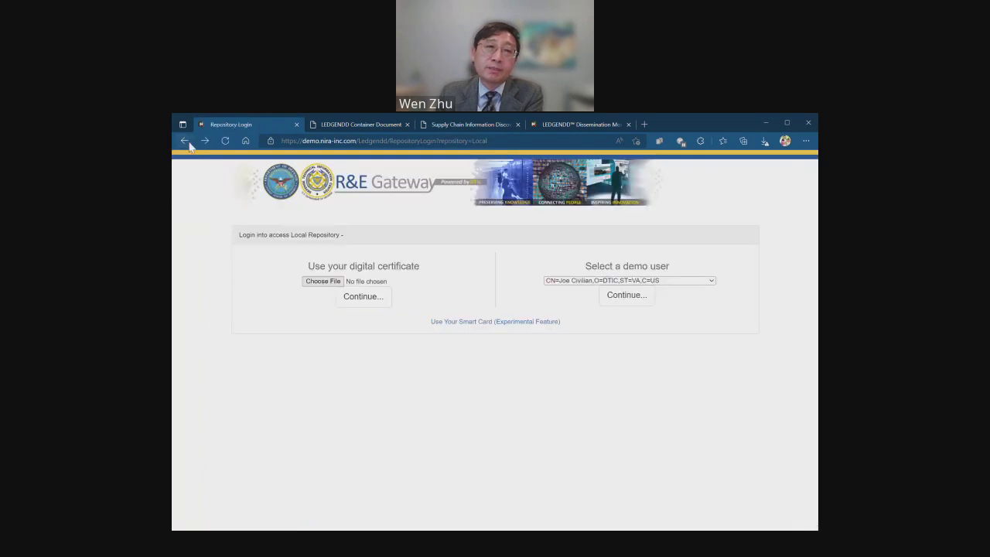
pyautogui.click(185, 142)
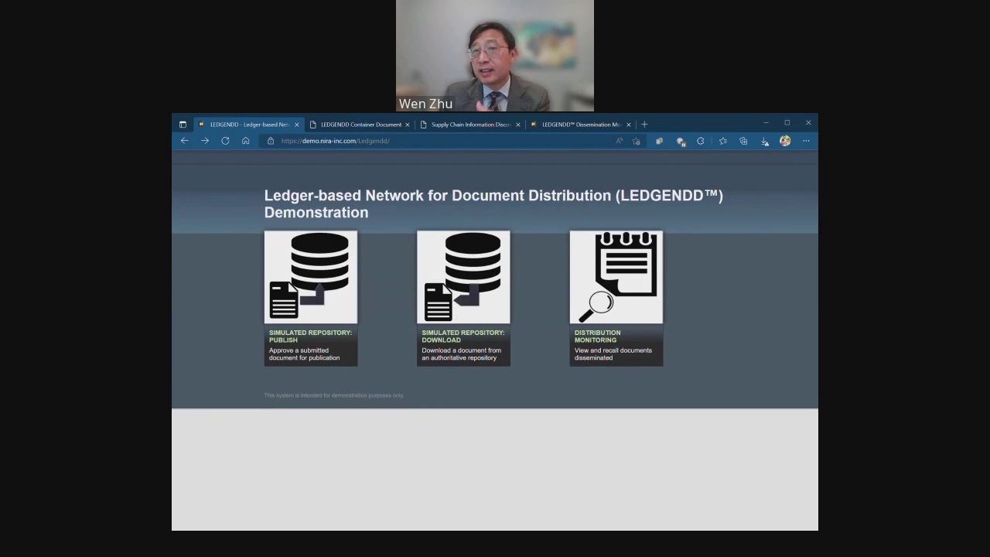
pyautogui.click(616, 352)
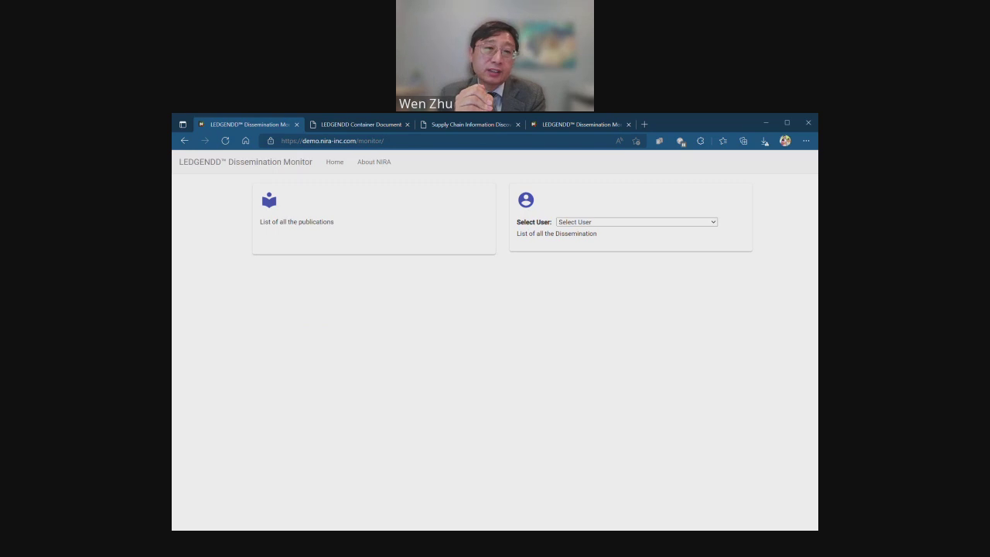
pyautogui.click(282, 225)
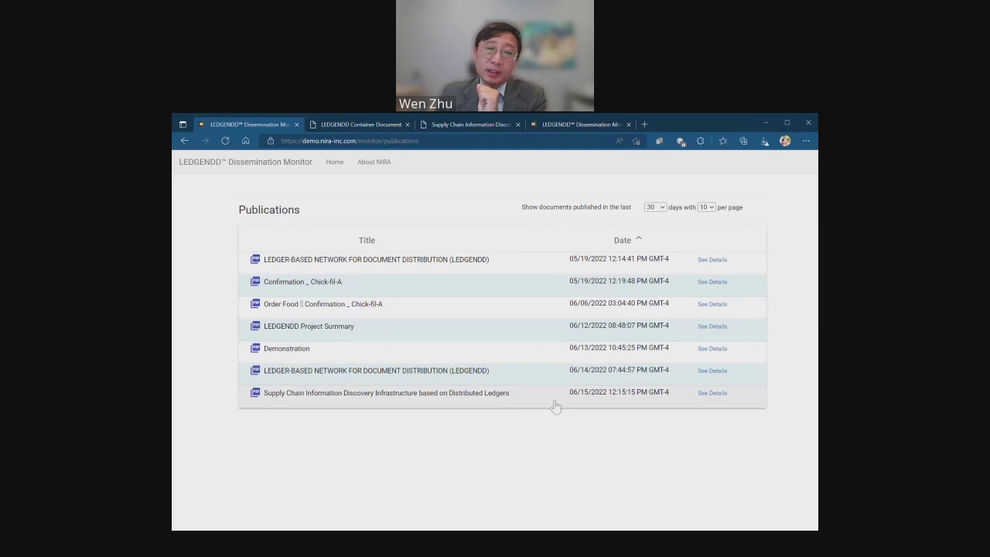
# Examine the dissemination graphs of "Supply Chain Information Discovery Infrastructure based on Distributed Ledgers" and the "LEDGER-BASED NETWORK FOR DOCUMENT DISTRIBUTION (LEDGENDD)" publication dated 06/14/2022.
pyautogui.click(604, 405)
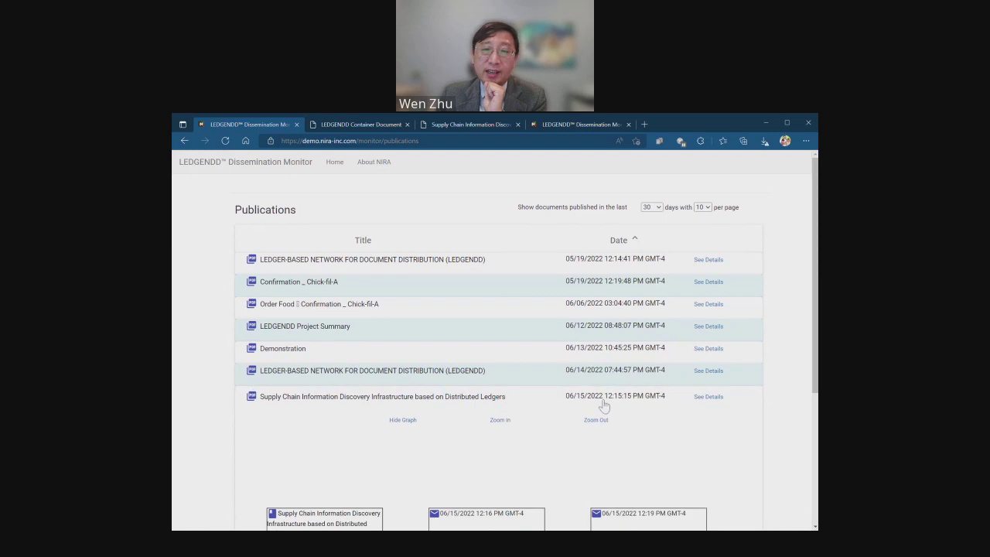
pyautogui.scroll(-2, 604, 405)
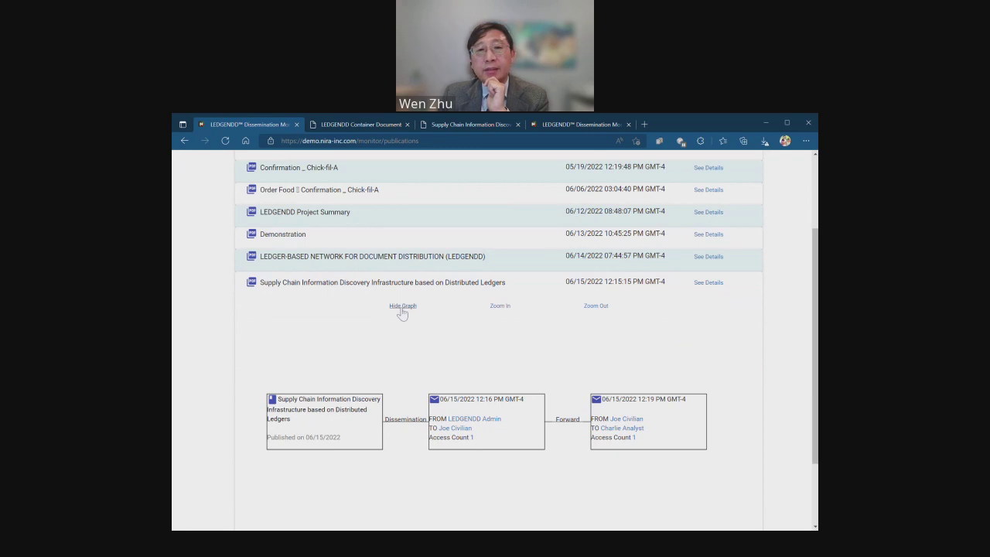
pyautogui.click(400, 263)
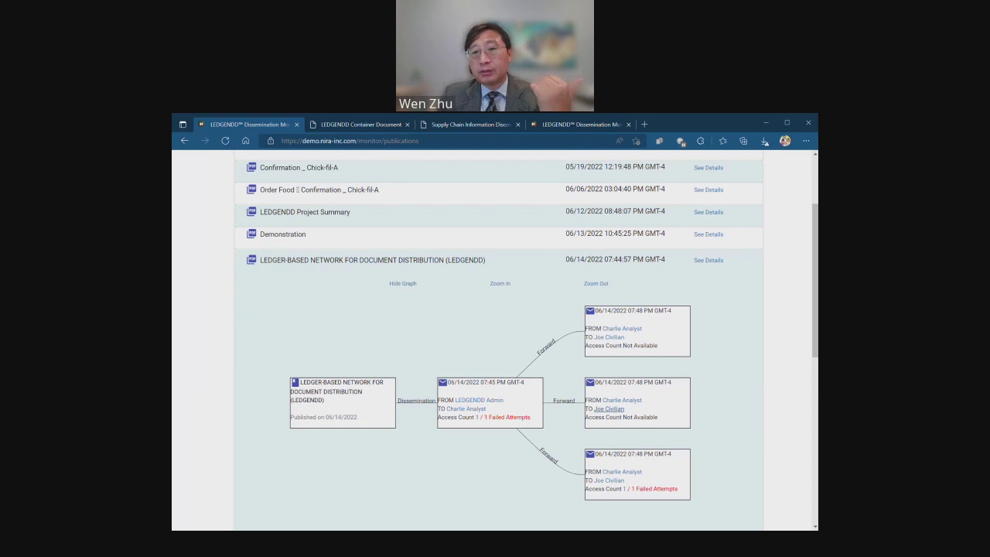
# Open the DTIC civilian recipient's dissemination graph and examine its download and forward branches, enlarged around the recipient's node.
pyautogui.click(615, 409)
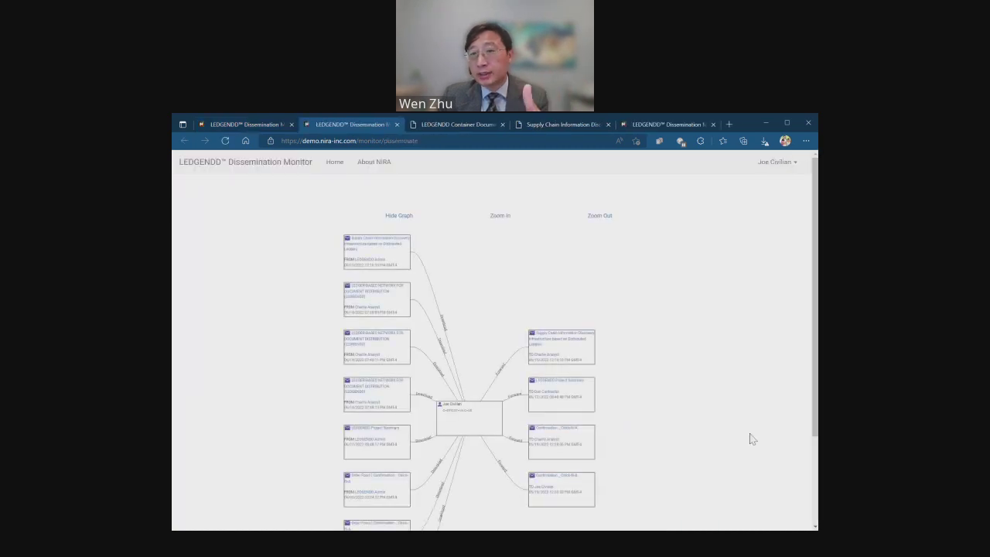
pyautogui.moveTo(814, 428); pyautogui.dragTo(815, 494)
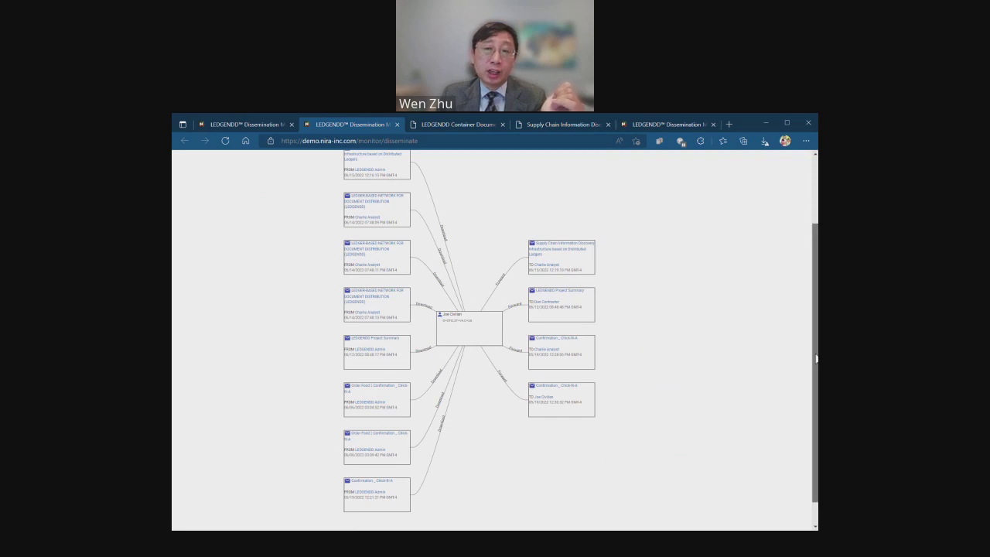
pyautogui.moveTo(815, 358); pyautogui.dragTo(815, 378)
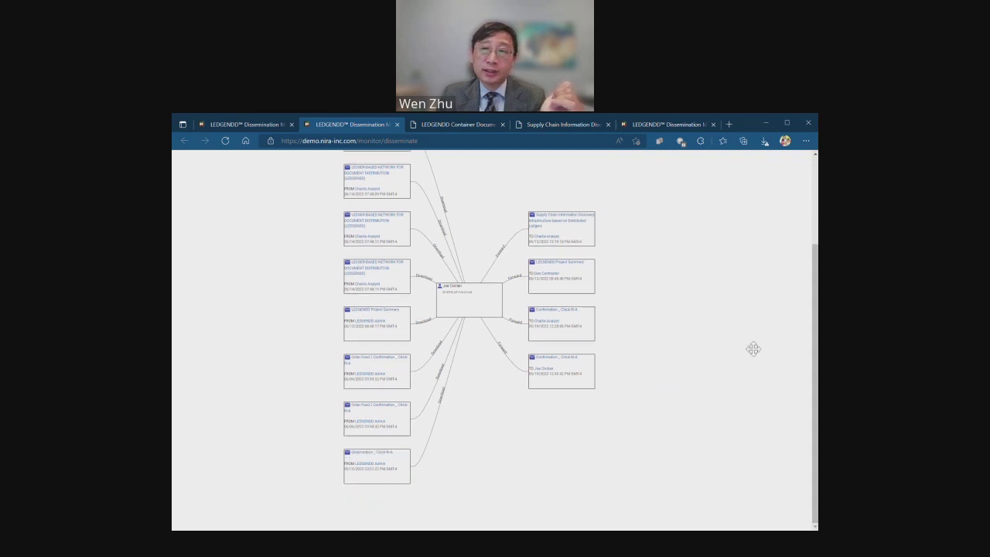
pyautogui.scroll(3, 751, 347)
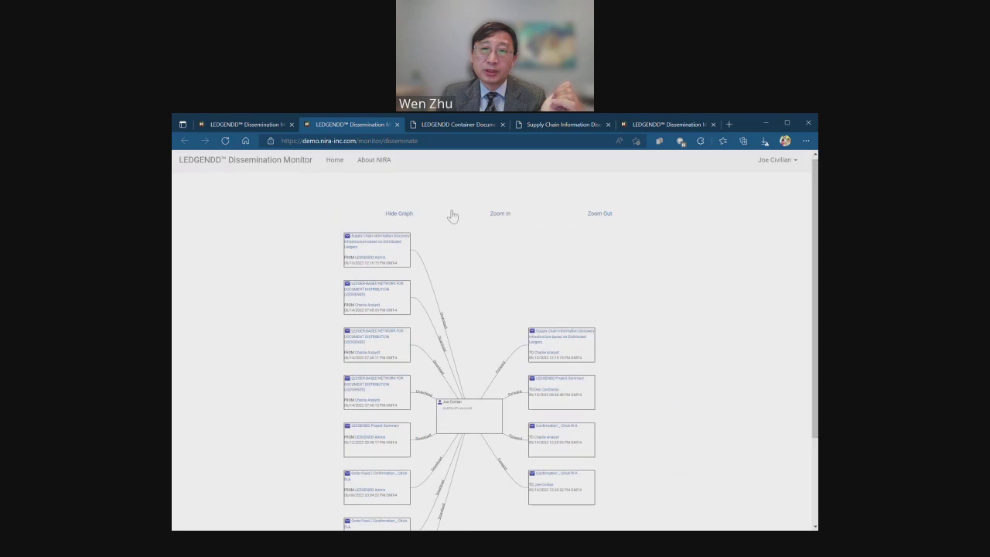
pyautogui.click(501, 214)
pyautogui.moveTo(462, 358); pyautogui.dragTo(533, 359)
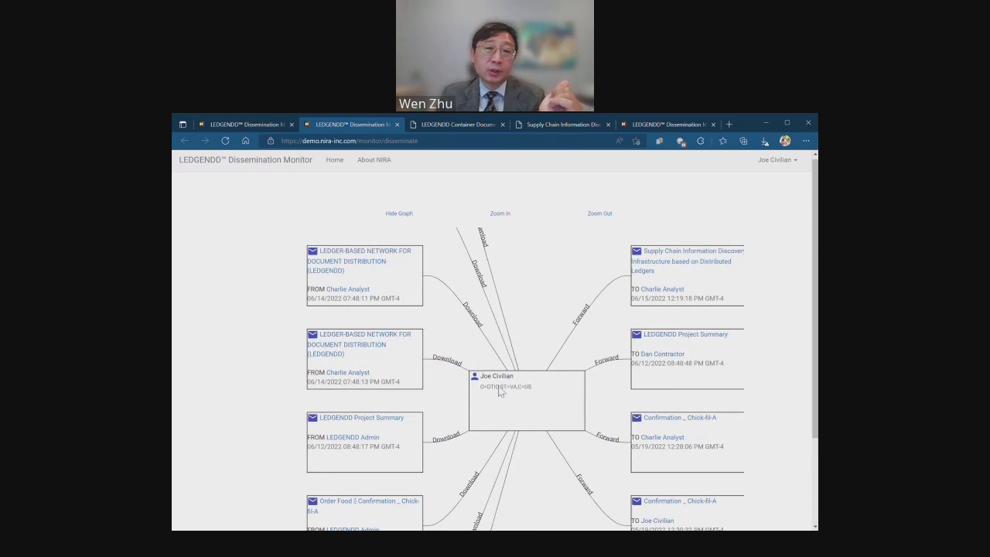
# Show the analyst recipient's dissemination records as lists and recall their downloaded copy of "Supply Chain Information Discovery Infrastructure based on Distributed Ledgers".
pyautogui.click(662, 290)
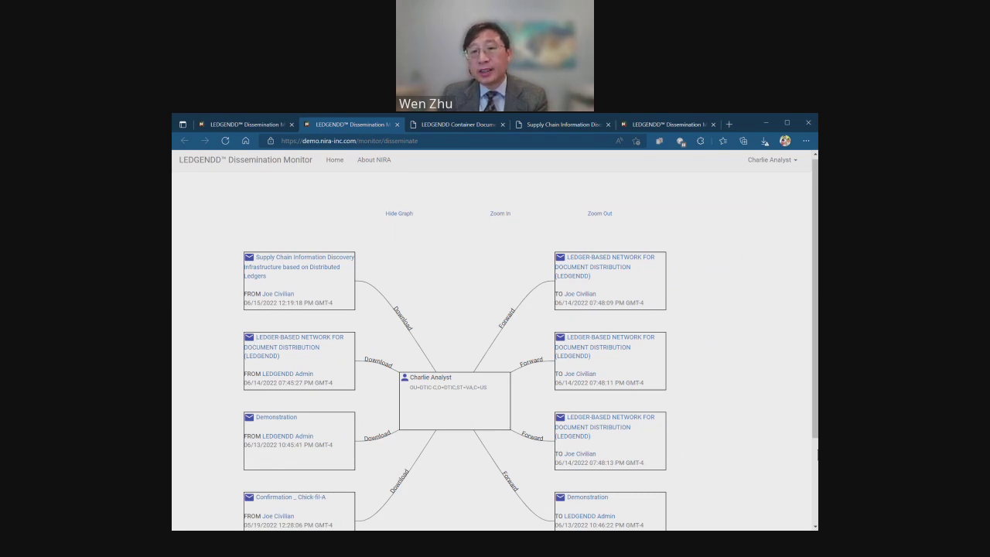
pyautogui.scroll(-1, 495, 340)
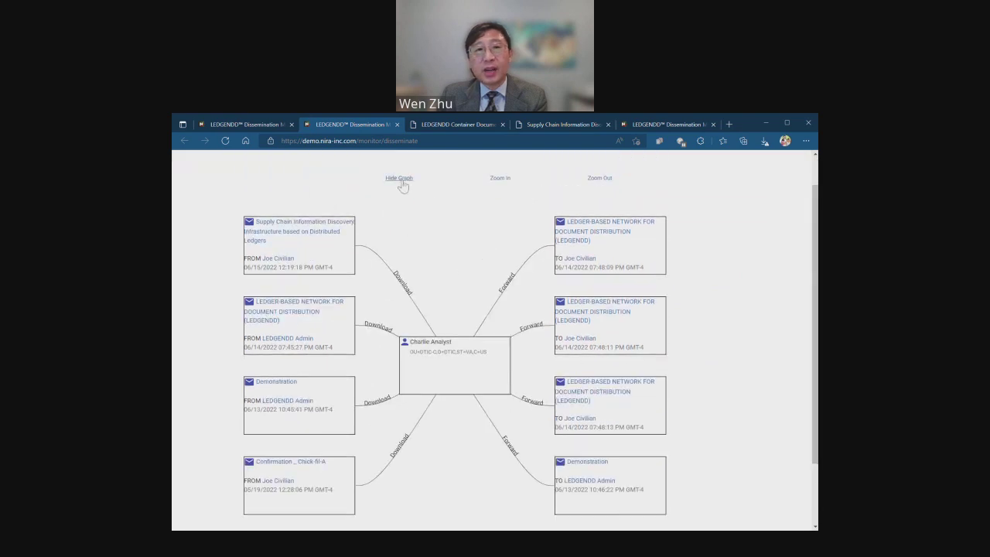
pyautogui.click(399, 178)
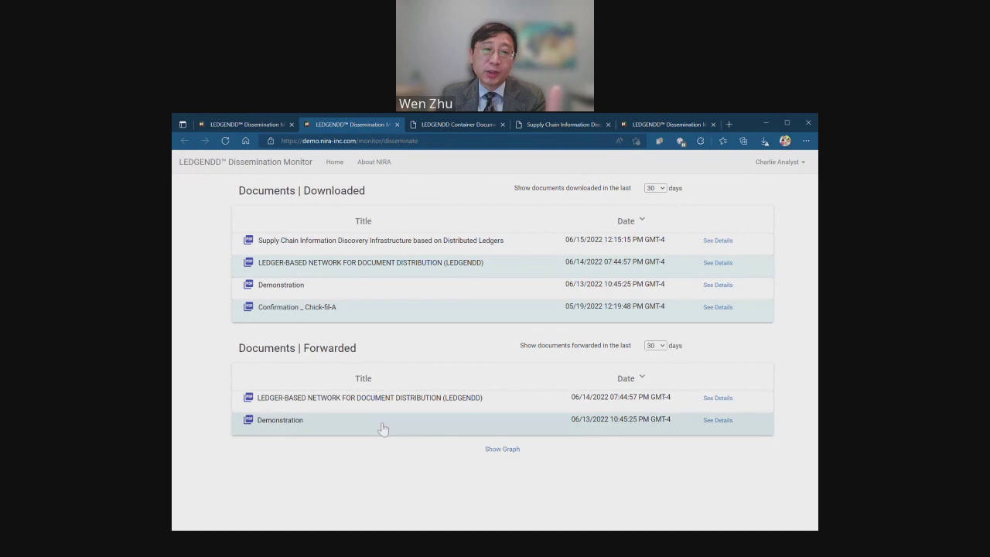
pyautogui.click(480, 248)
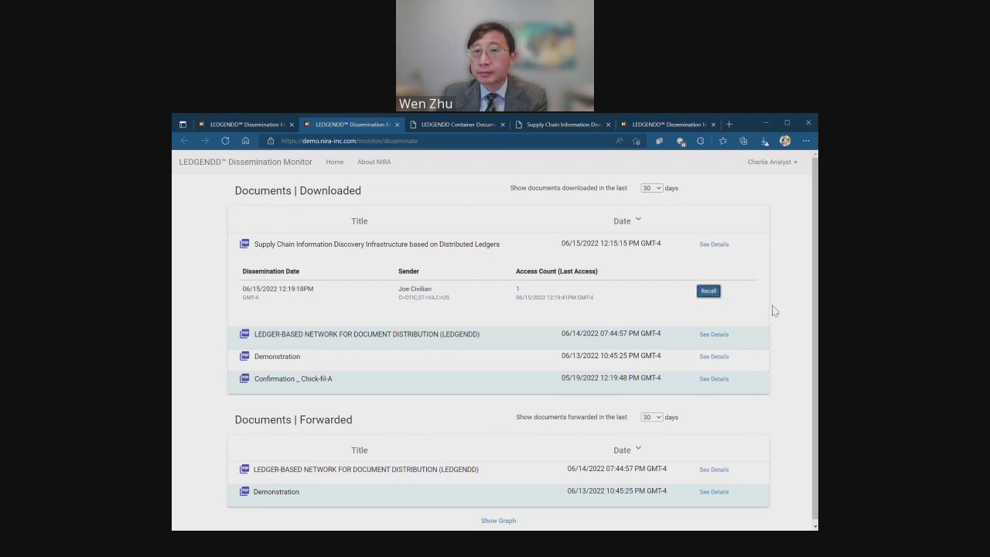
pyautogui.click(709, 292)
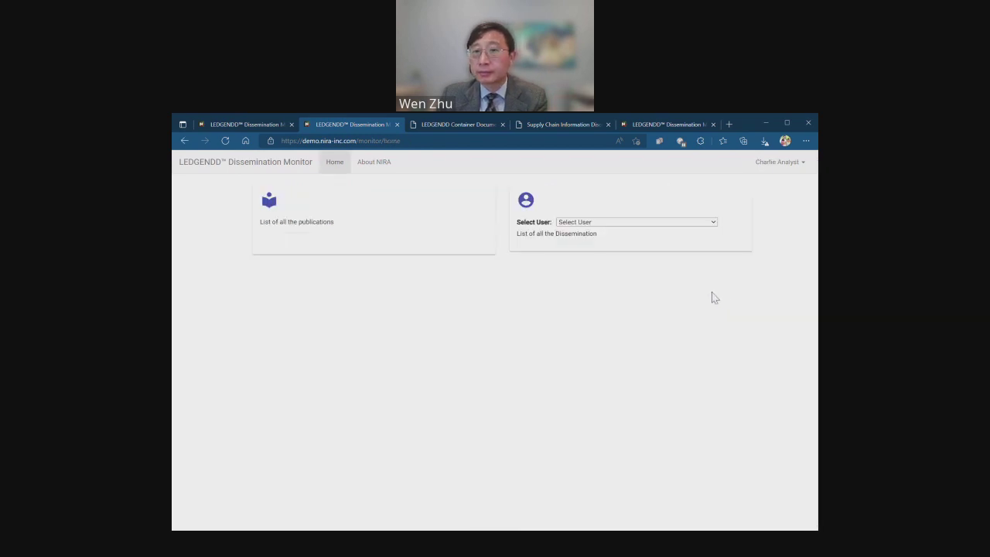
# Open the DTIC civilian demo user's dissemination records and check the Supply Chain Information Discovery Infrastructure details under both downloaded and forwarded documents.
pyautogui.click(592, 234)
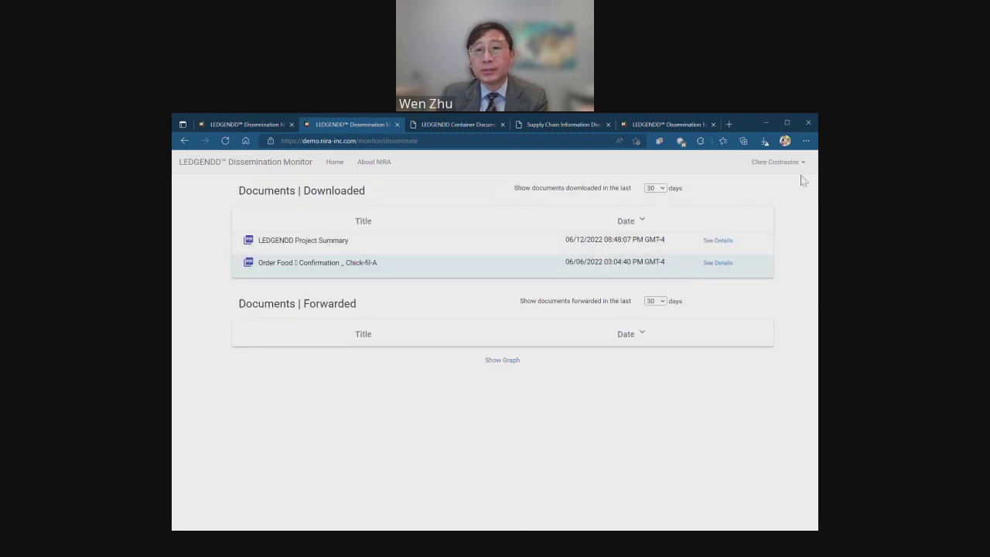
pyautogui.click(335, 162)
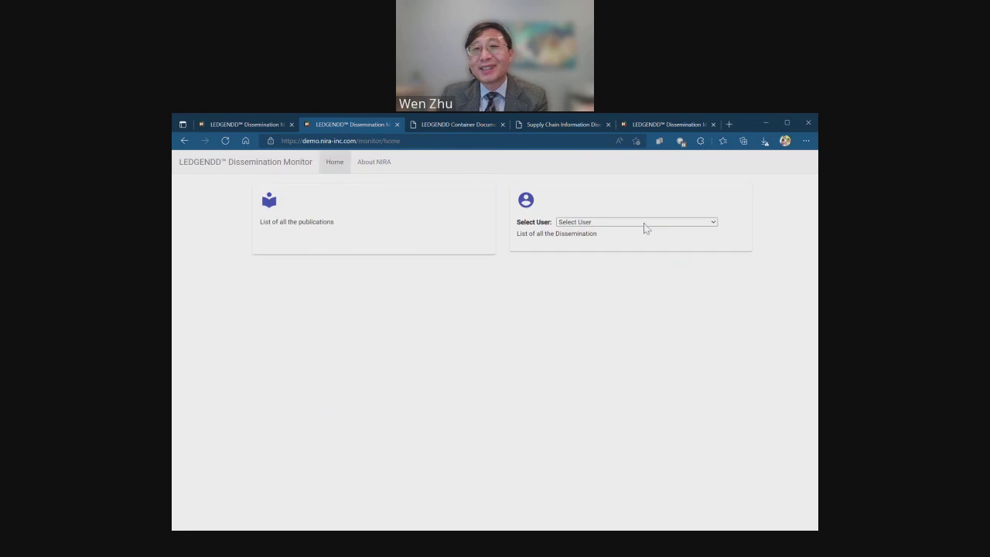
pyautogui.click(642, 231)
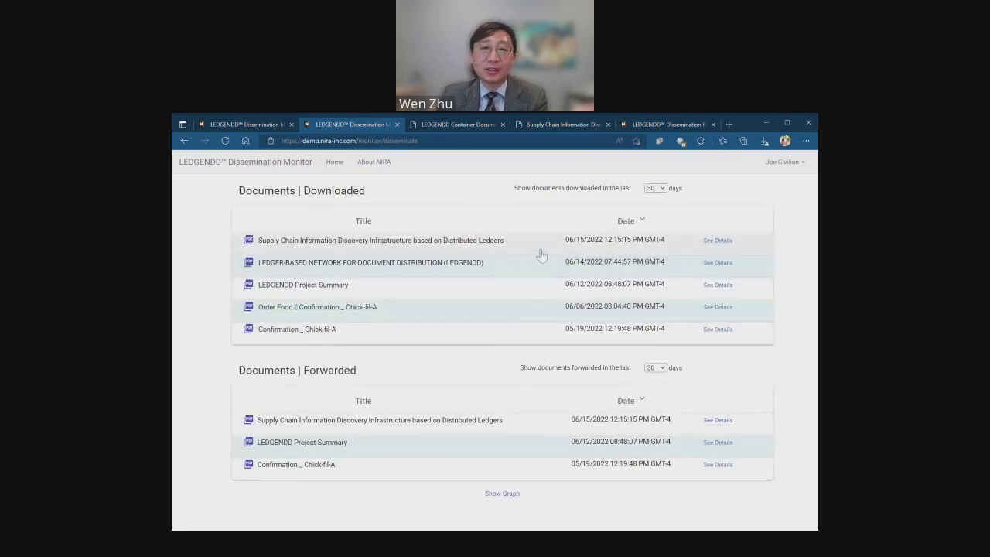
pyautogui.click(542, 254)
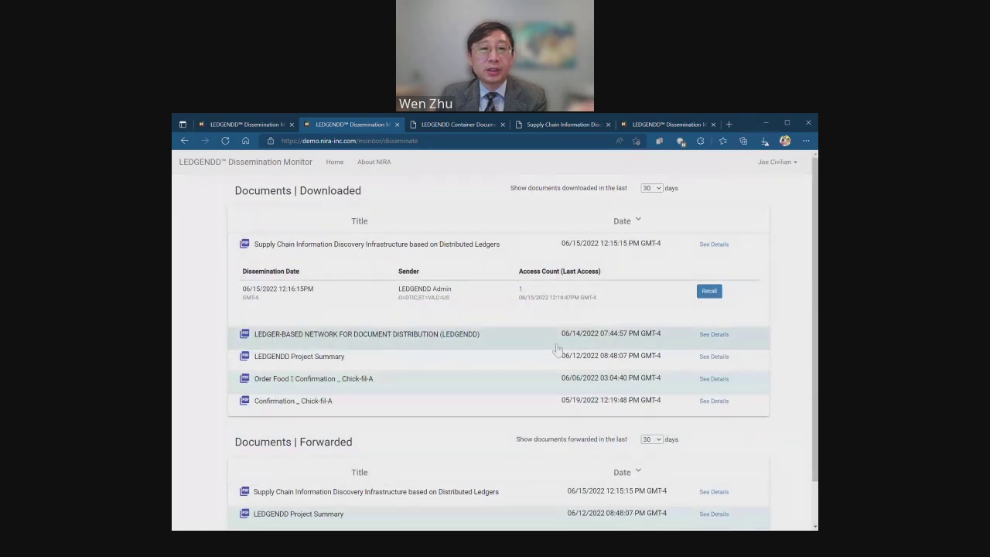
pyautogui.scroll(-1, 594, 447)
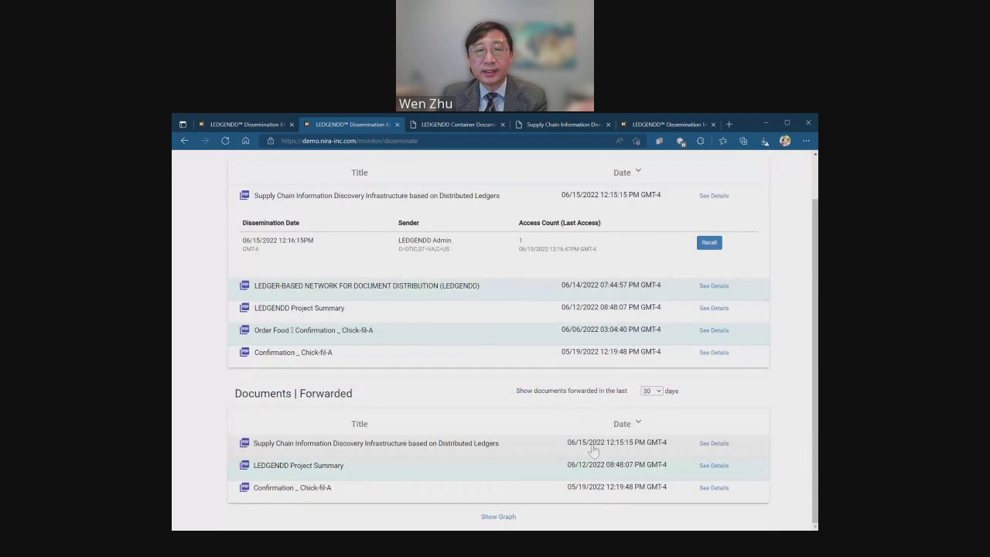
pyautogui.click(567, 452)
pyautogui.scroll(-2, 618, 453)
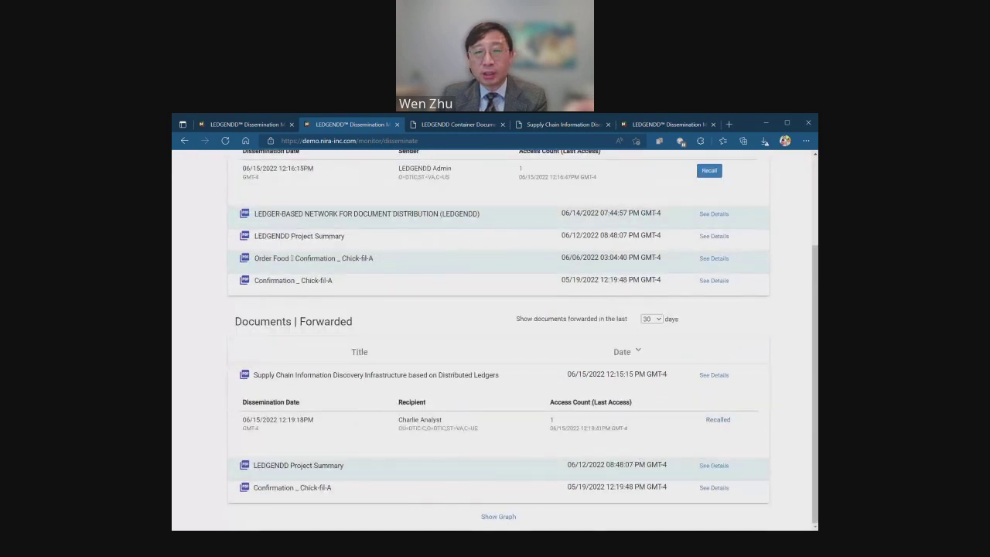
# Open the dissemination metadata of the recalled copy forwarded to the analyst, check its document activities, and close it.
pyautogui.click(719, 420)
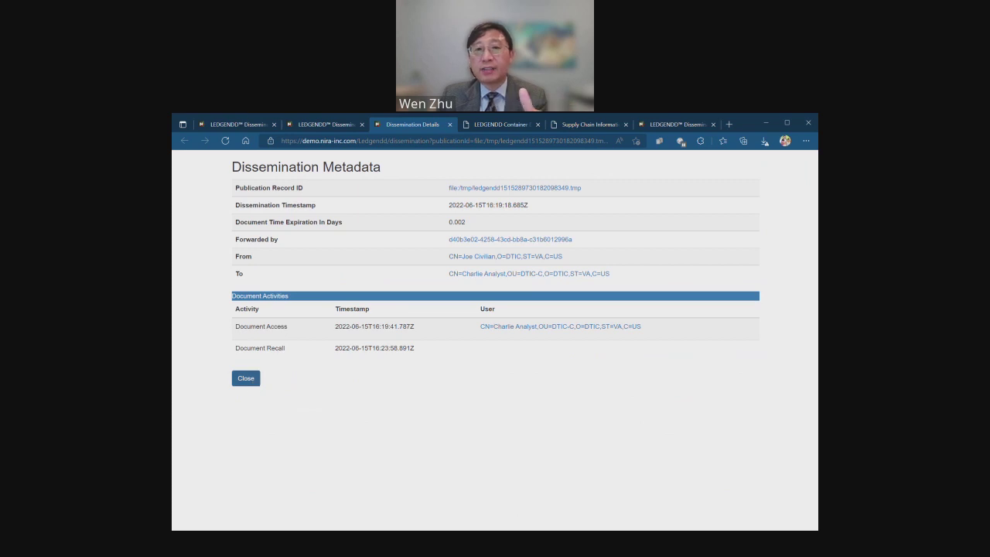
pyautogui.click(246, 377)
pyautogui.scroll(3, 423, 389)
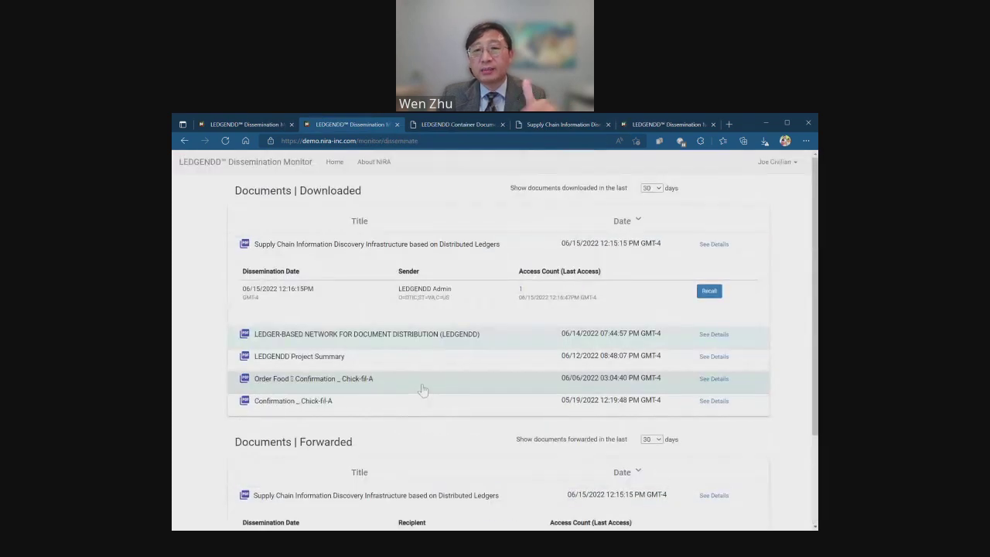
# Return to the publications list and examine the dissemination graph of "LEDGENDD Project Summary", dated 06/12/2022.
pyautogui.click(335, 162)
pyautogui.click(328, 228)
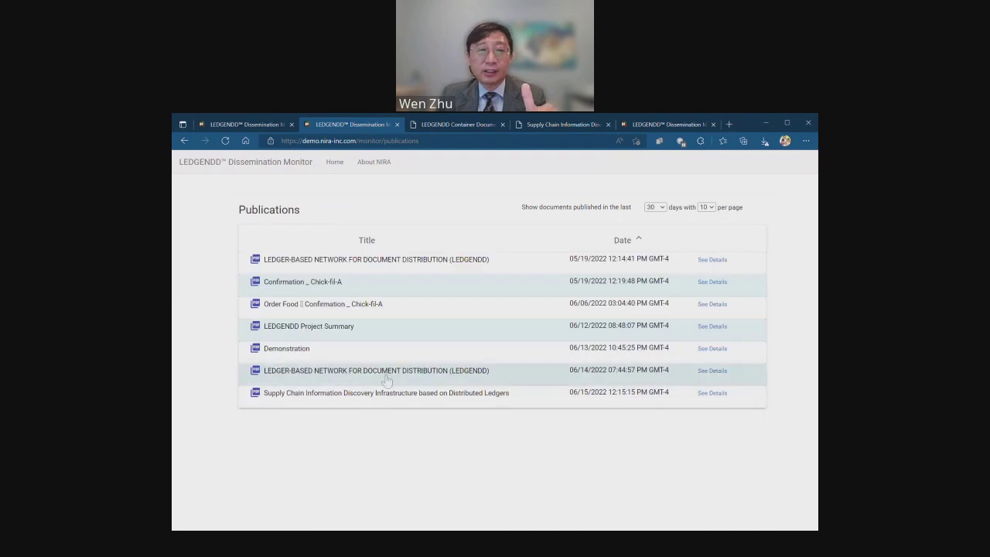
pyautogui.click(386, 381)
pyautogui.scroll(-1, 386, 372)
pyautogui.click(382, 285)
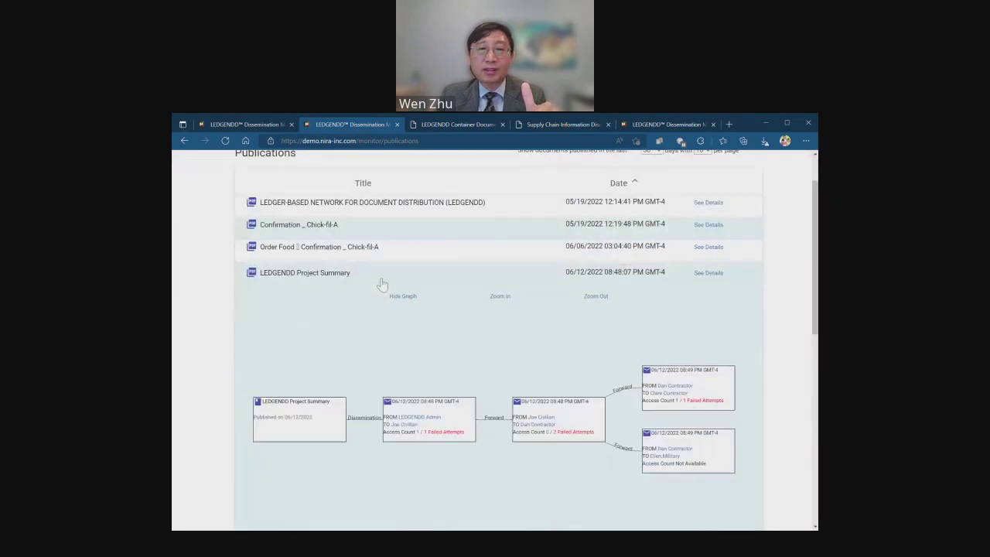
pyautogui.scroll(-2, 382, 286)
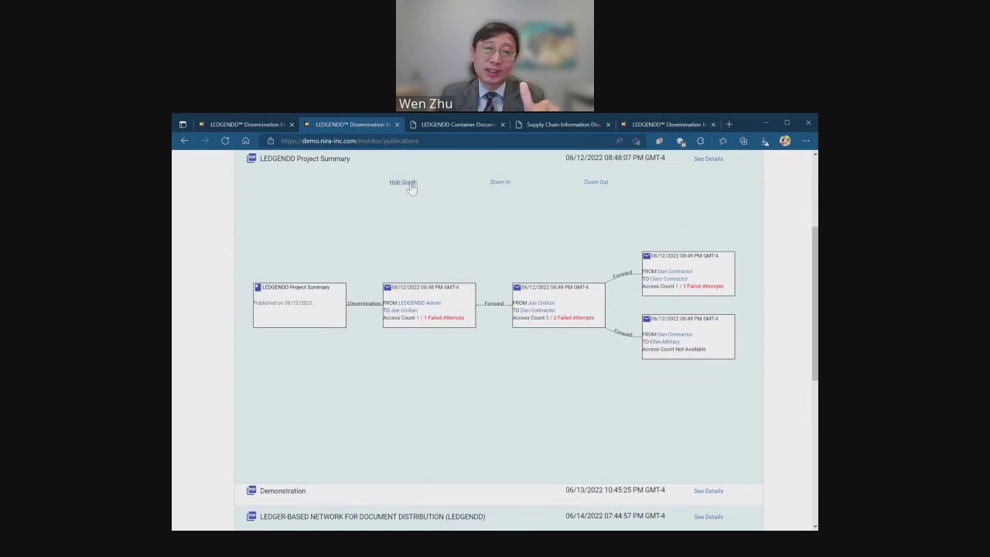
# Show the "LEDGENDD Project Summary" dissemination records as a list and open the failed access attempts of the 06/12/2022 08:48:48PM forward.
pyautogui.click(403, 182)
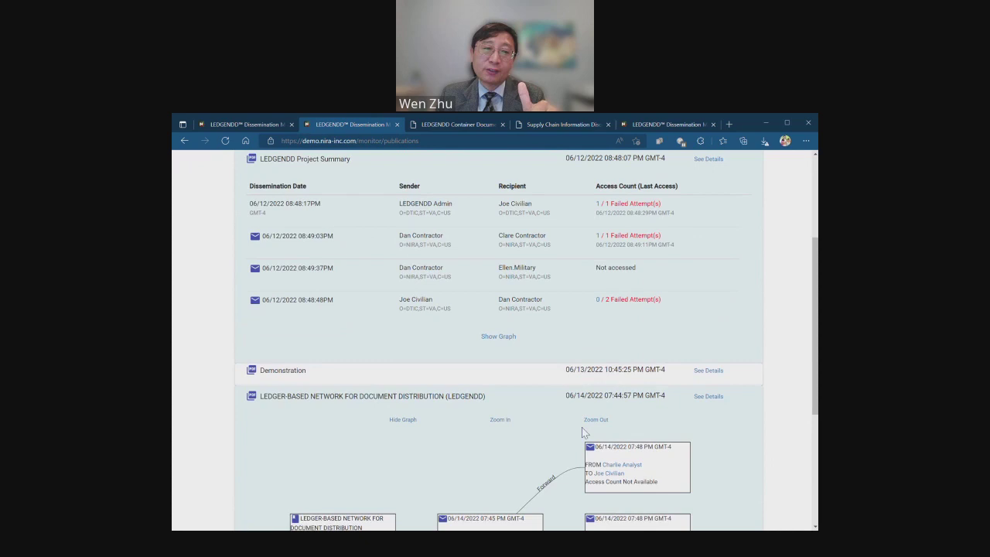
pyautogui.scroll(1, 636, 402)
pyautogui.click(633, 358)
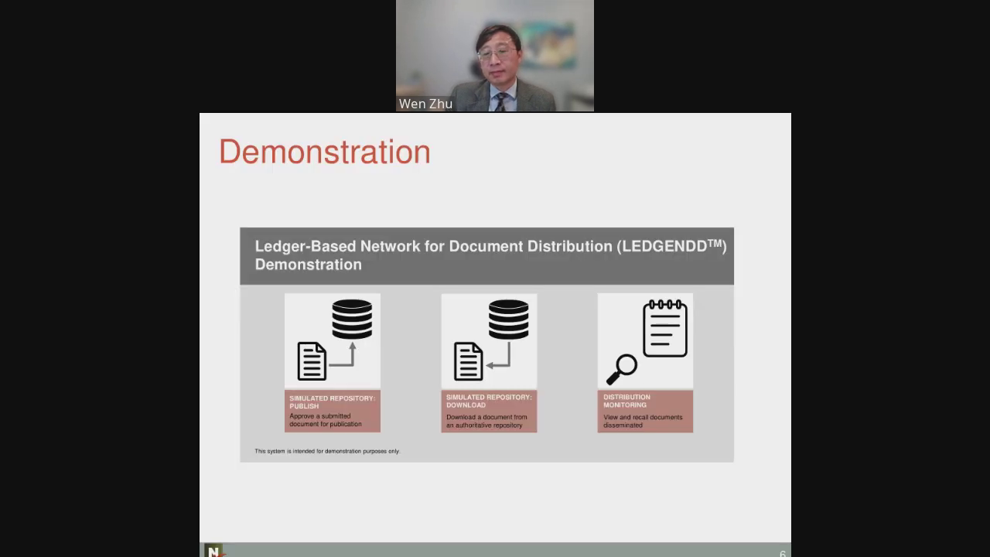
pyautogui.press('Right')
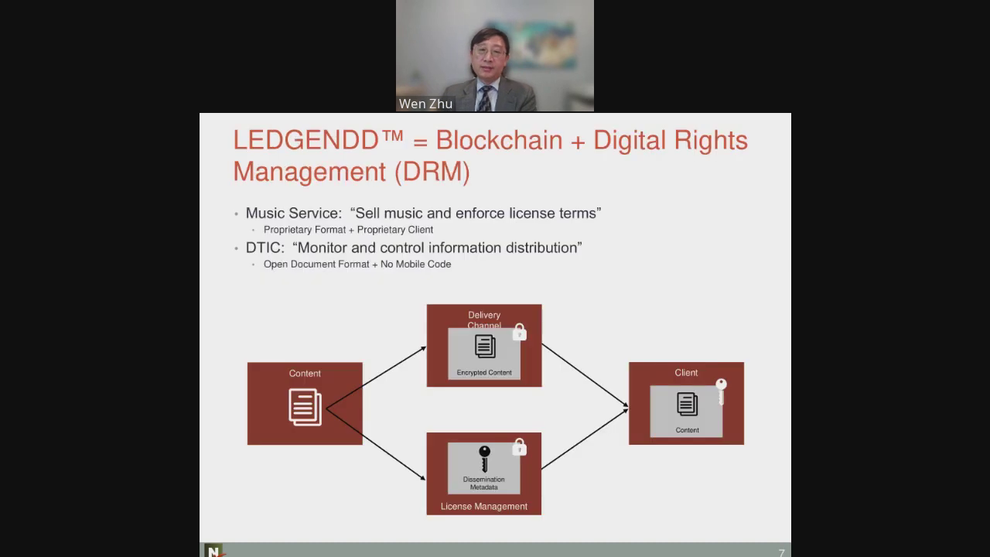